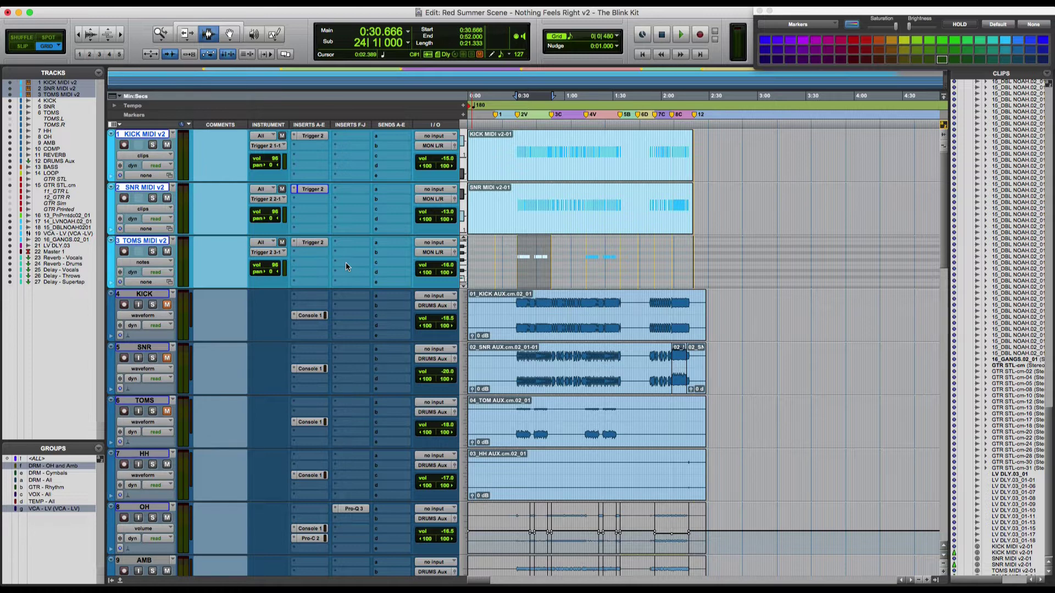
- Play the session while soloing and unsoloing the three drum MIDI tracks, then stop
{"action": "key", "text": "space"}
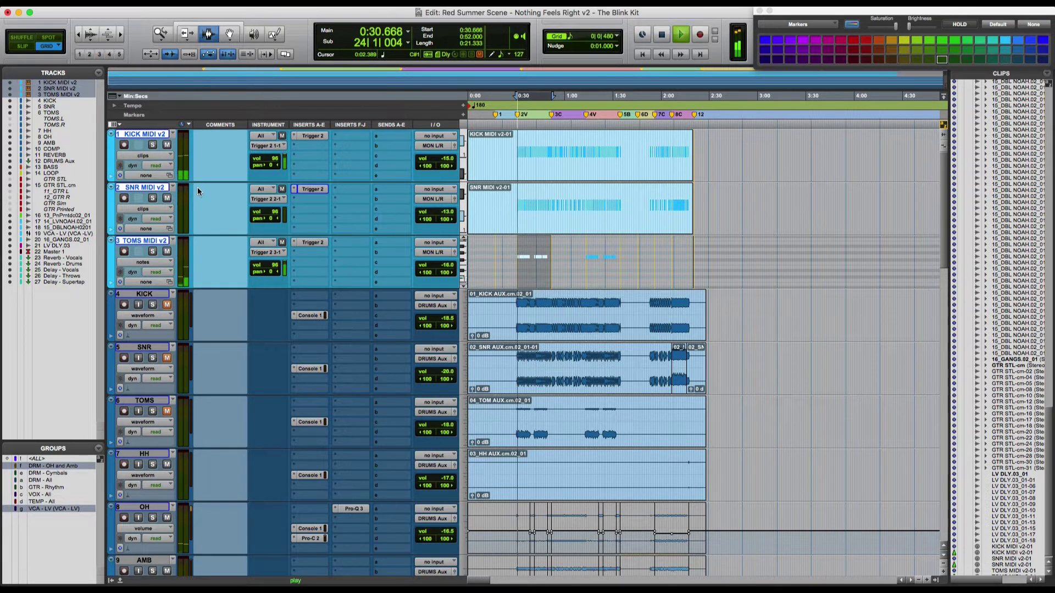
{"action": "left_click", "coordinate": [152, 199]}
{"action": "left_click", "coordinate": [153, 199]}
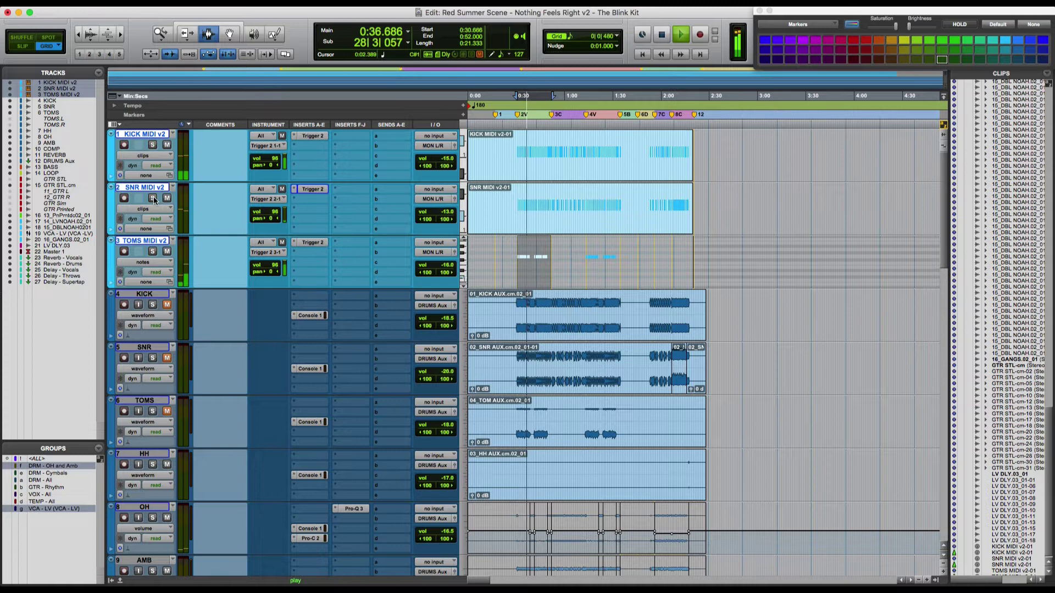
{"action": "left_click", "coordinate": [153, 199]}
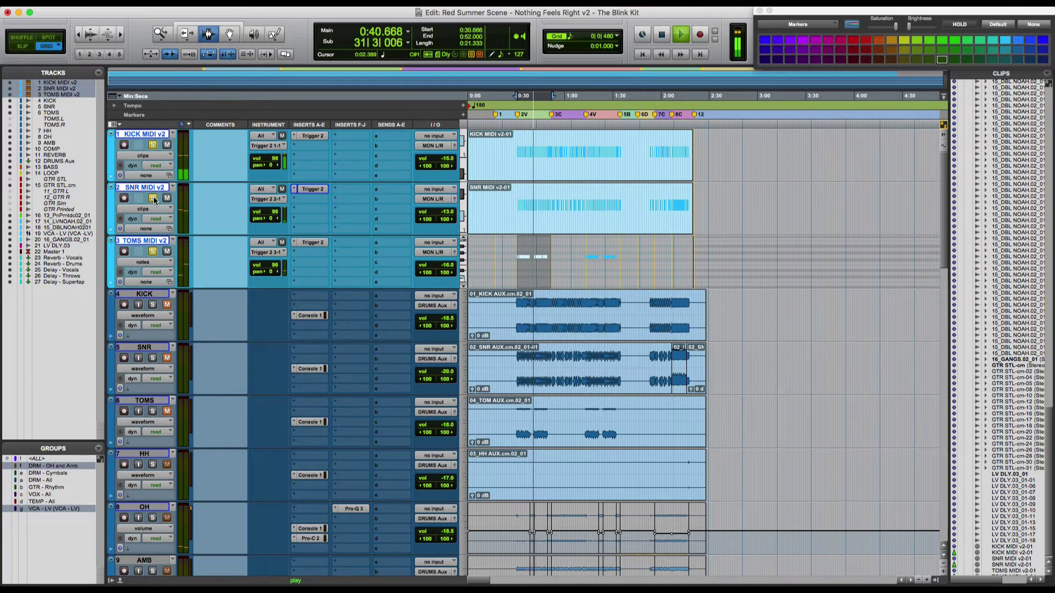
{"action": "left_click", "coordinate": [153, 199]}
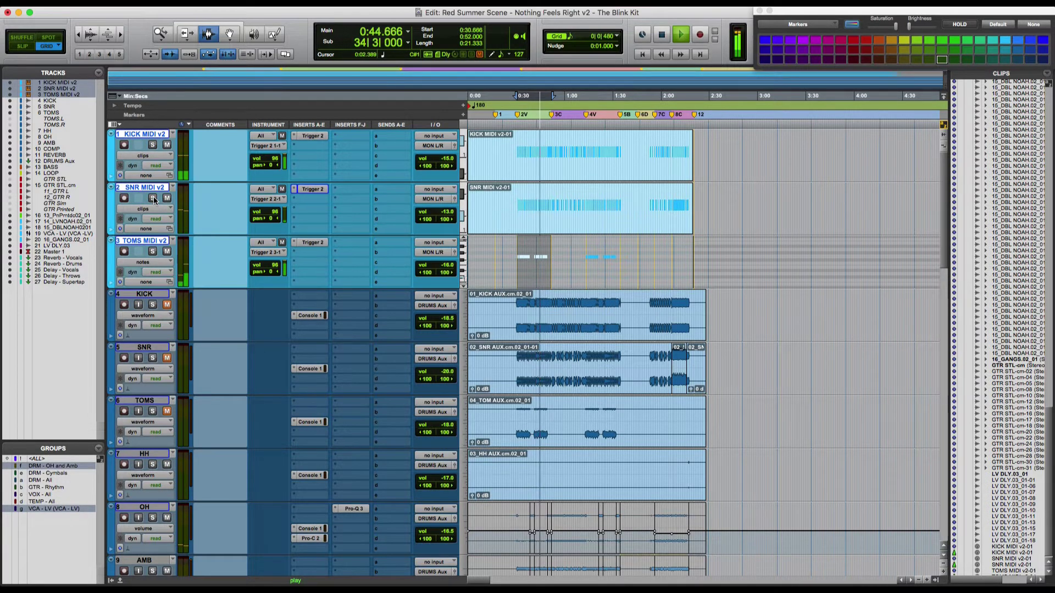
{"action": "left_click", "coordinate": [152, 199]}
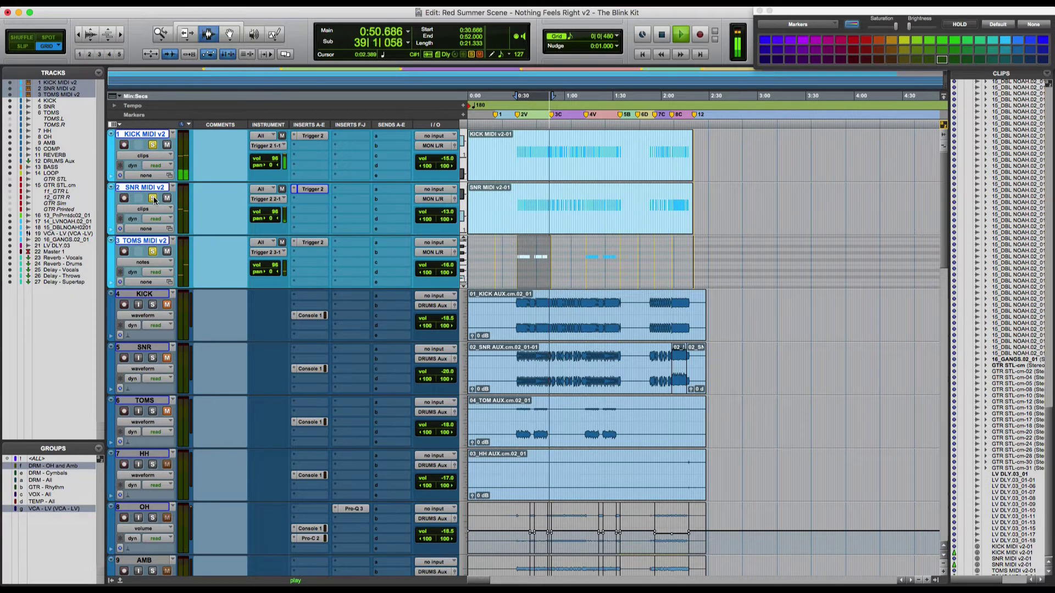
{"action": "key", "text": "space"}
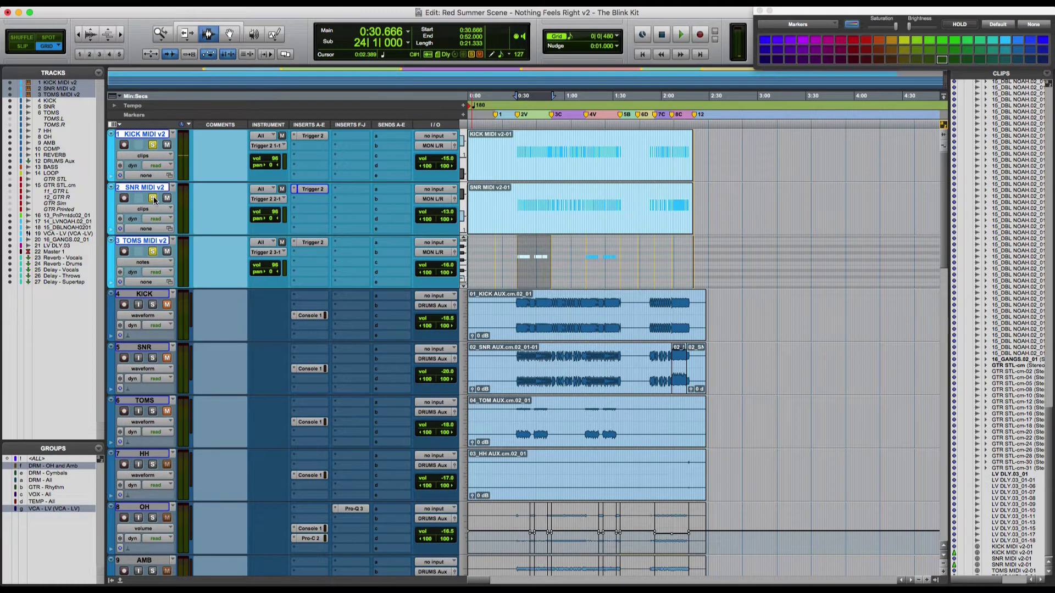
{"action": "left_click", "coordinate": [152, 145]}
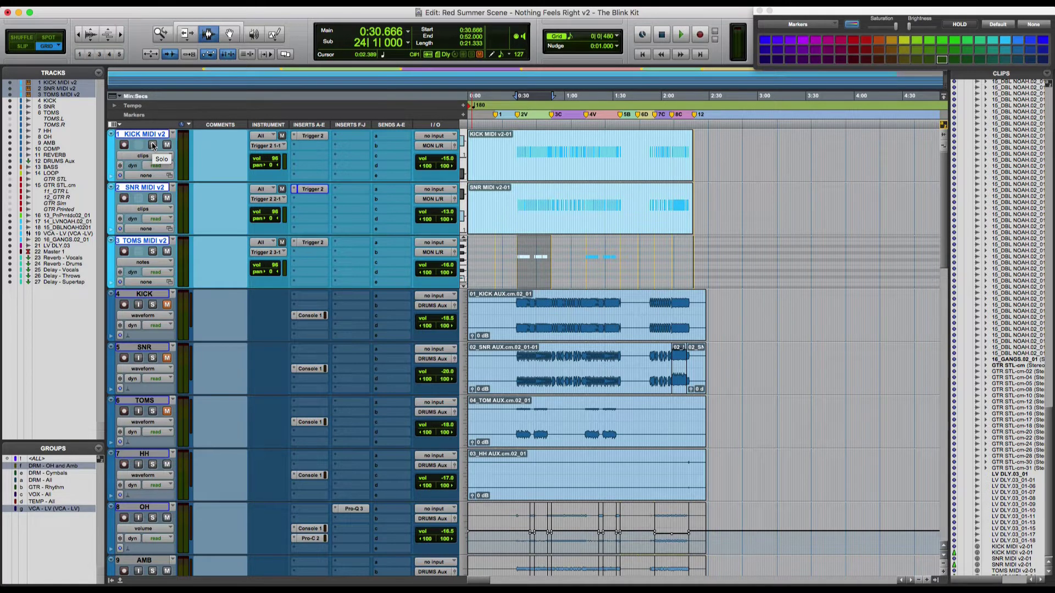
- Solo KICK MIDI v2, mute Blink Kick Room, and move the Trigger 2 window up-left
{"action": "left_click", "coordinate": [153, 144]}
{"action": "key", "text": "space"}
{"action": "left_click", "coordinate": [323, 136]}
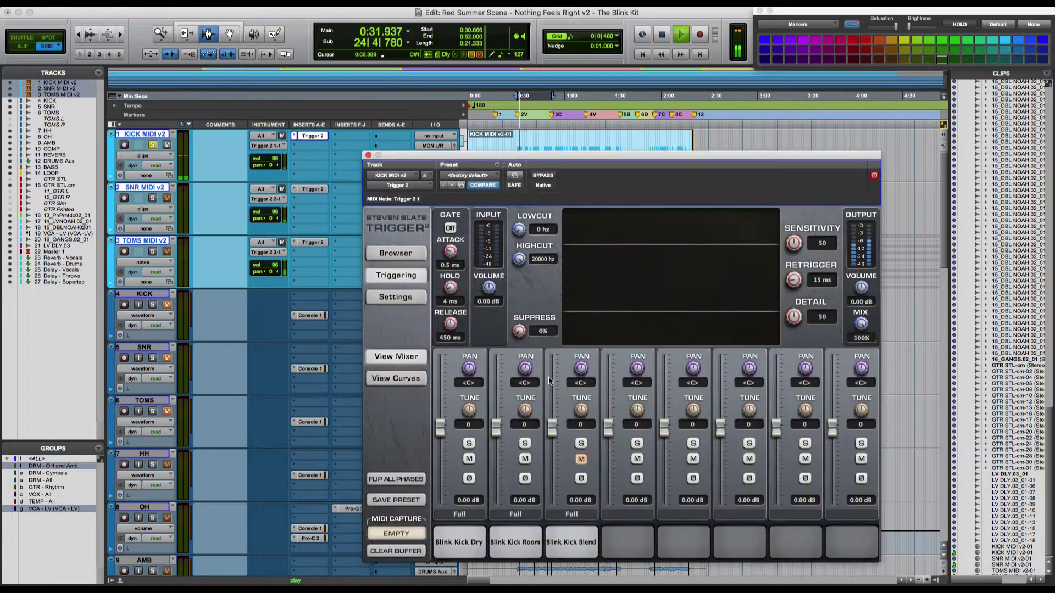
{"action": "left_click", "coordinate": [525, 459]}
{"action": "left_click_drag", "start_coordinate": [513, 157], "coordinate": [489, 98]}
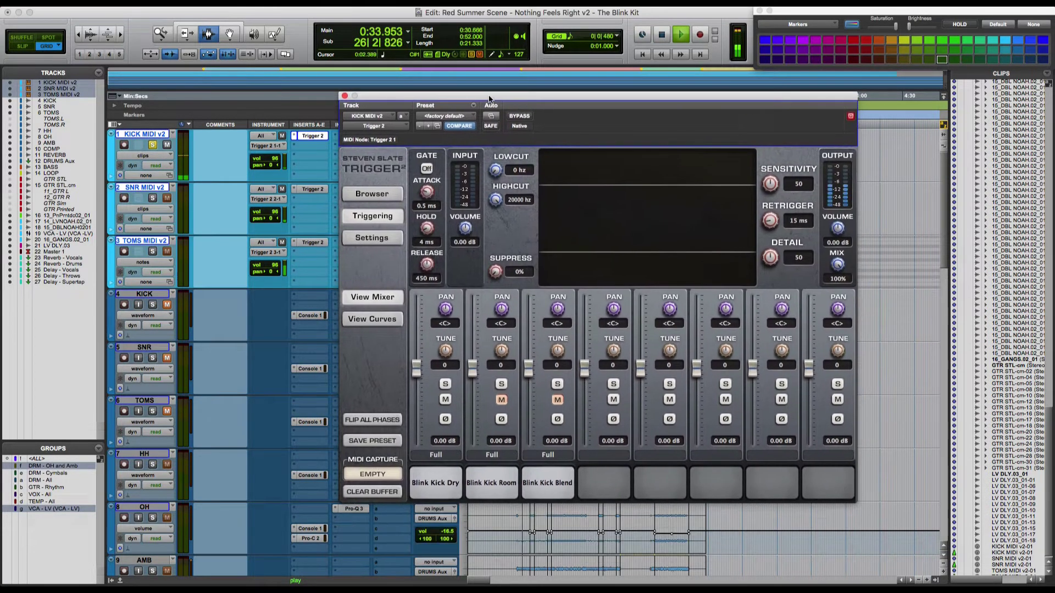
{"action": "key", "text": "space"}
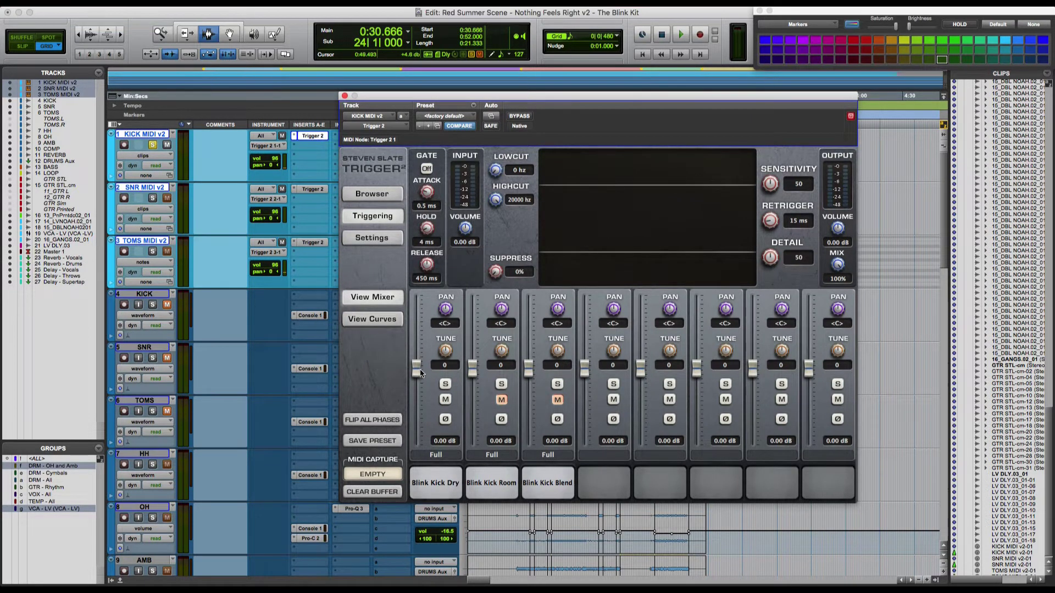
- Audition Blink Kick Dry raised to about 10 dB, then reset it to 0 dB and mute it
{"action": "left_click_drag", "start_coordinate": [419, 368], "coordinate": [417, 324]}
{"action": "key", "text": "space"}
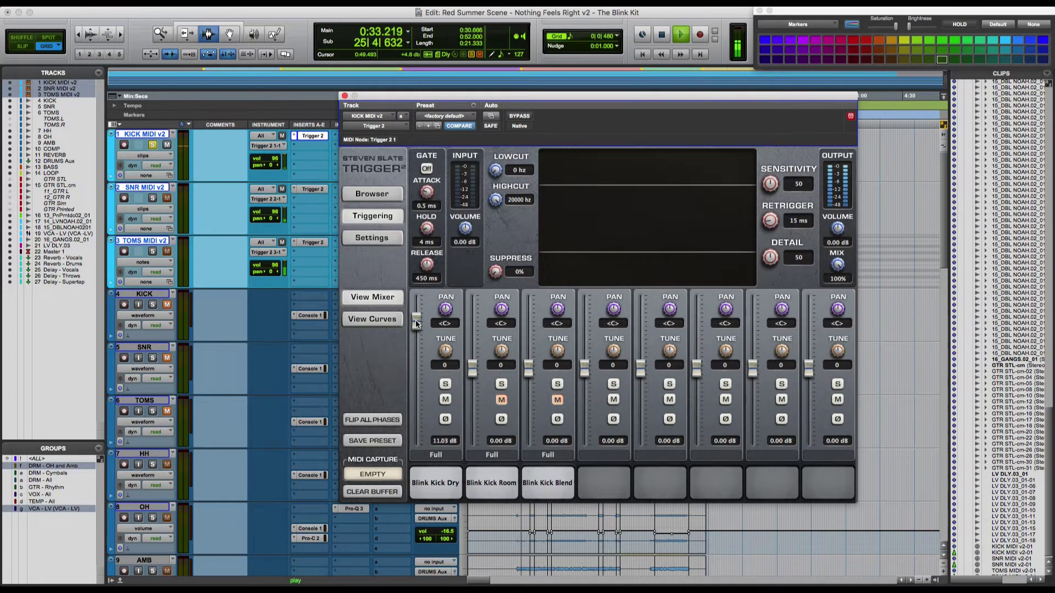
{"action": "left_click", "coordinate": [416, 324], "text": "alt"}
{"action": "left_click", "coordinate": [445, 400]}
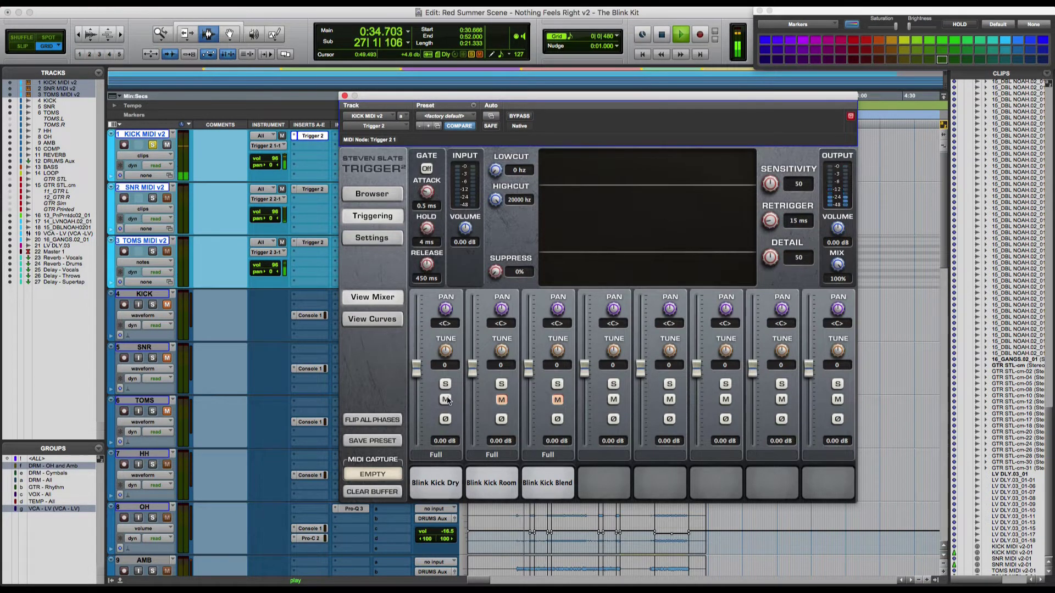
- Audition Blink Kick Room at about 12 dB, then reset it to 0 dB and mute it
{"action": "left_click", "coordinate": [501, 401]}
{"action": "left_click_drag", "start_coordinate": [472, 368], "coordinate": [472, 314]}
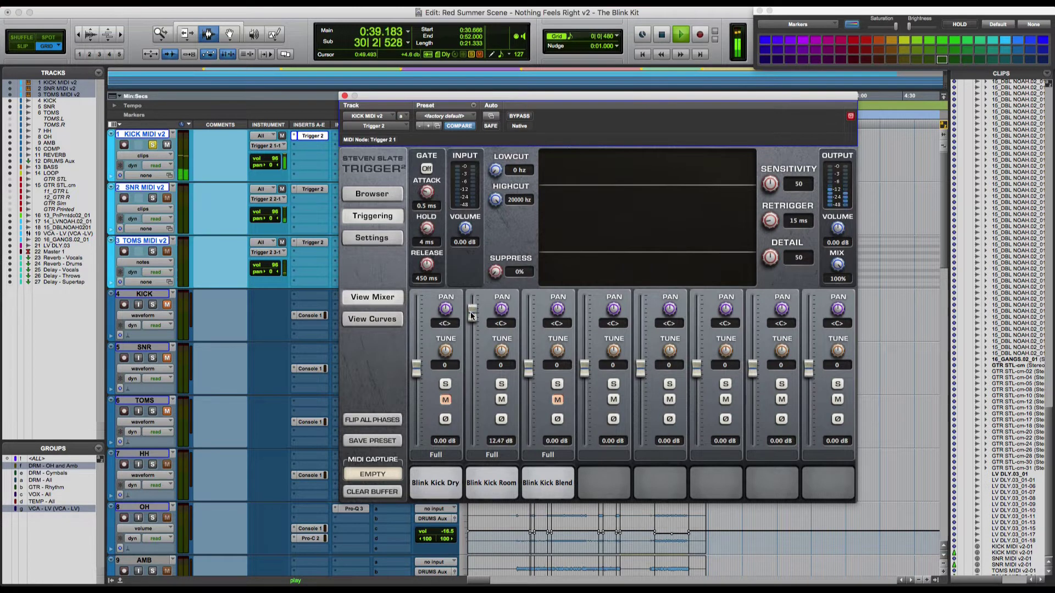
{"action": "left_click", "coordinate": [472, 316], "text": "alt"}
{"action": "left_click", "coordinate": [501, 400]}
{"action": "key", "text": "space"}
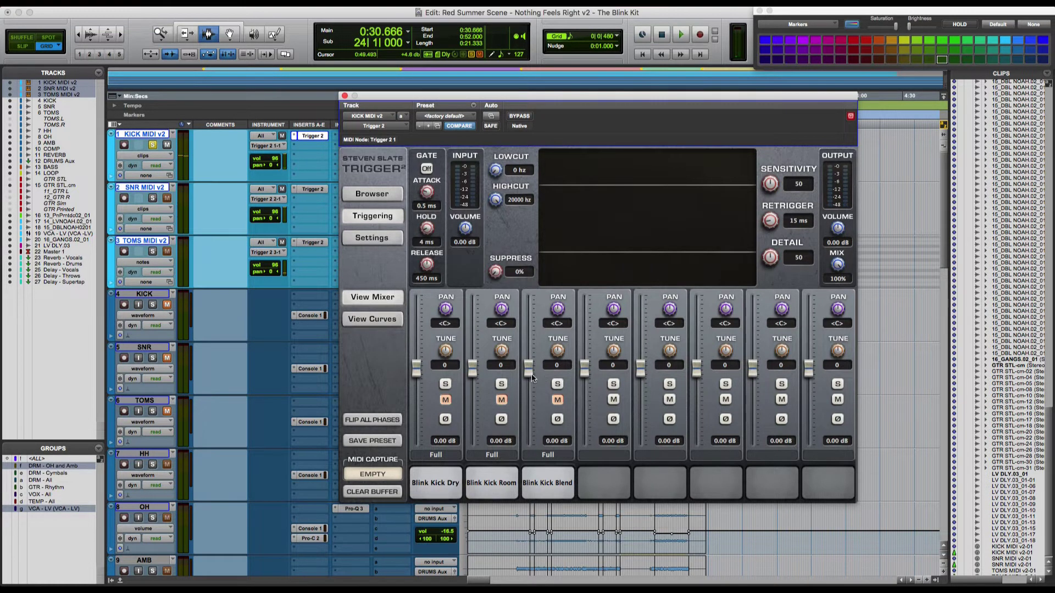
- Audition Blink Kick Blend at about 11 dB, reset and mute it, then show SNR MIDI v2's Trigger 2
{"action": "left_click", "coordinate": [558, 400]}
{"action": "key", "text": "space"}
{"action": "left_click_drag", "start_coordinate": [526, 371], "coordinate": [526, 320]}
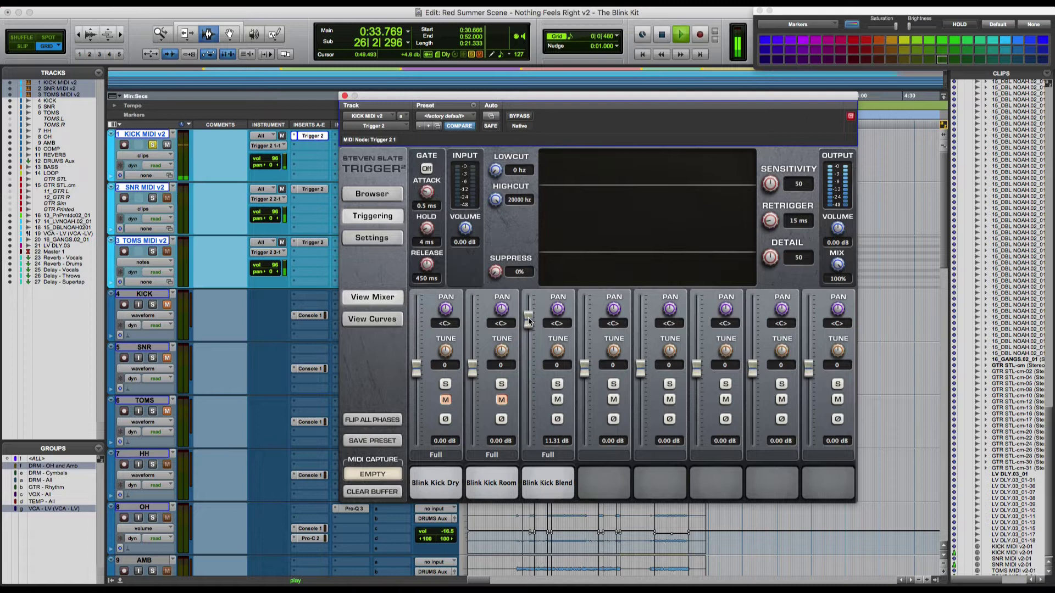
{"action": "left_click", "coordinate": [529, 322], "text": "alt"}
{"action": "left_click", "coordinate": [558, 400]}
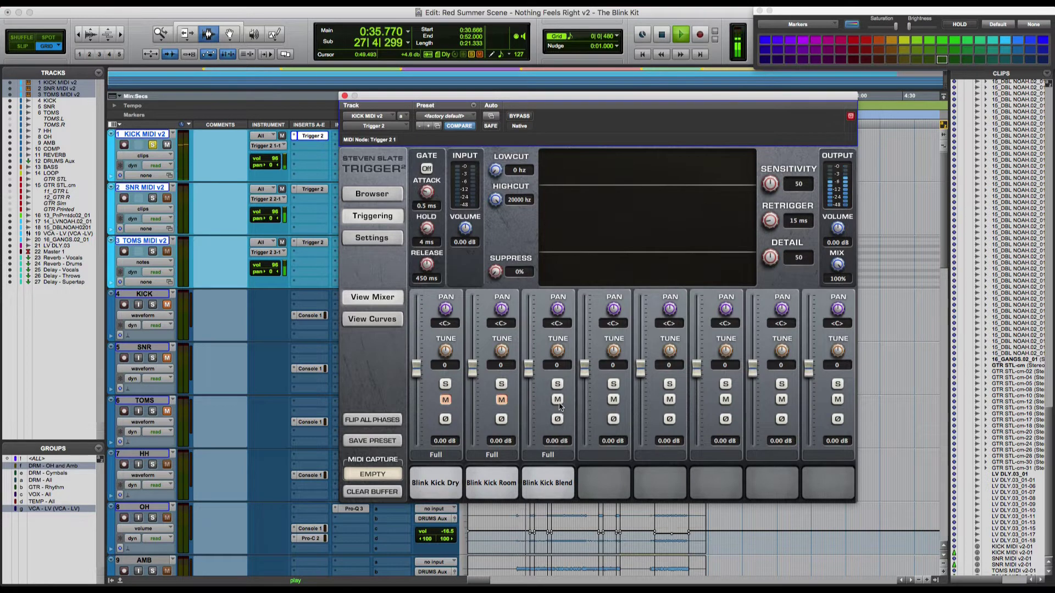
{"action": "key", "text": "space"}
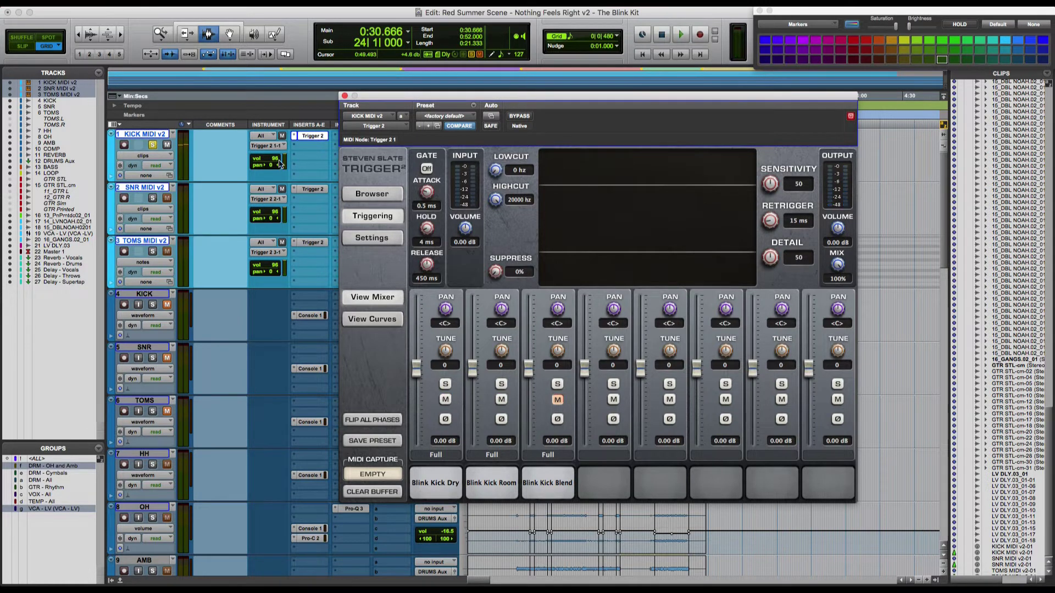
{"action": "left_click", "coordinate": [310, 190]}
- Solo SNR MIDI v2 and audition Blink Snare Dry at about 9 dB, then reset and mute it
{"action": "left_click", "coordinate": [152, 198]}
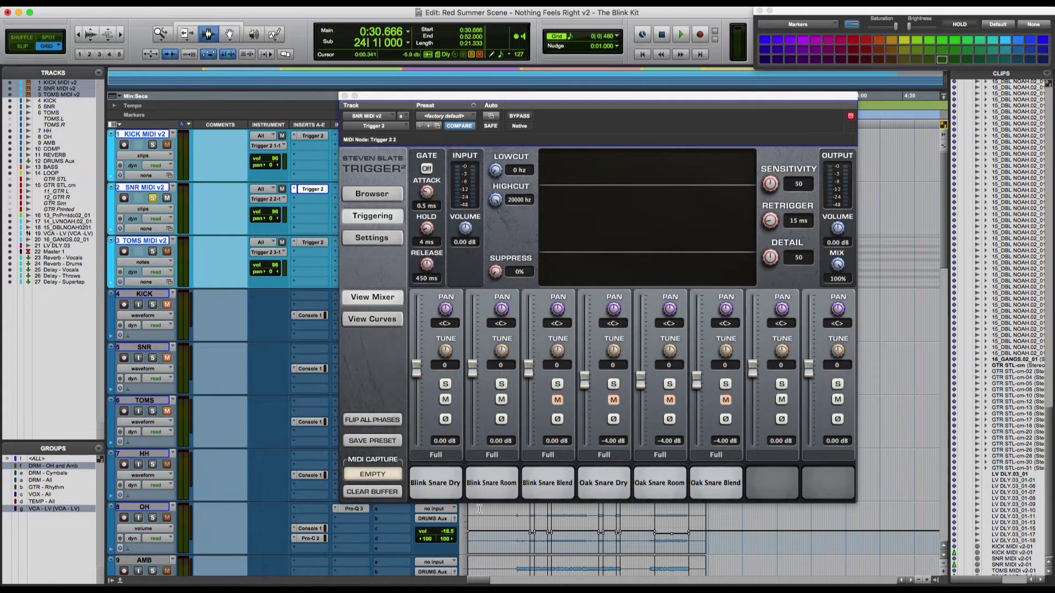
{"action": "left_click", "coordinate": [501, 400]}
{"action": "key", "text": "space"}
{"action": "left_click_drag", "start_coordinate": [417, 370], "coordinate": [418, 330]}
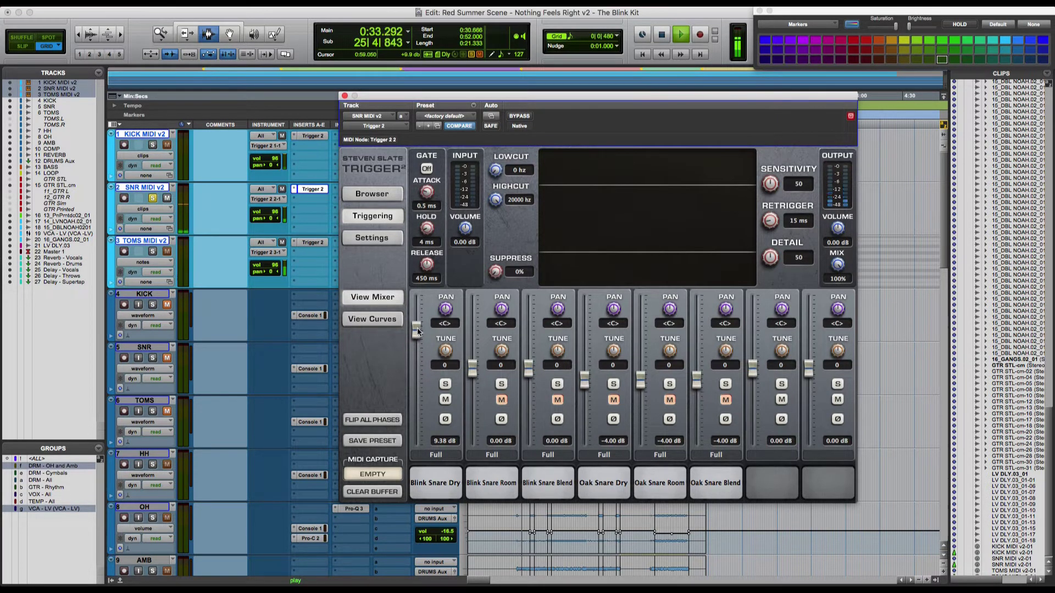
{"action": "left_click", "coordinate": [418, 329], "text": "alt"}
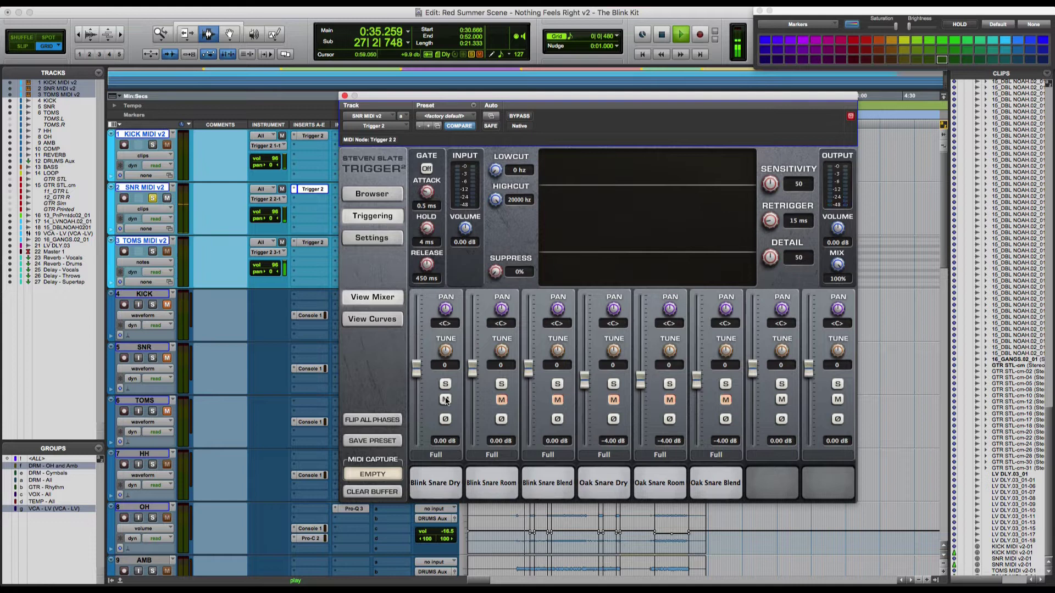
{"action": "left_click", "coordinate": [445, 400]}
- Audition Blink Snare Room at about 12 dB, then reset it to 0 dB and mute it
{"action": "left_click", "coordinate": [501, 400]}
{"action": "left_click_drag", "start_coordinate": [472, 369], "coordinate": [473, 317]}
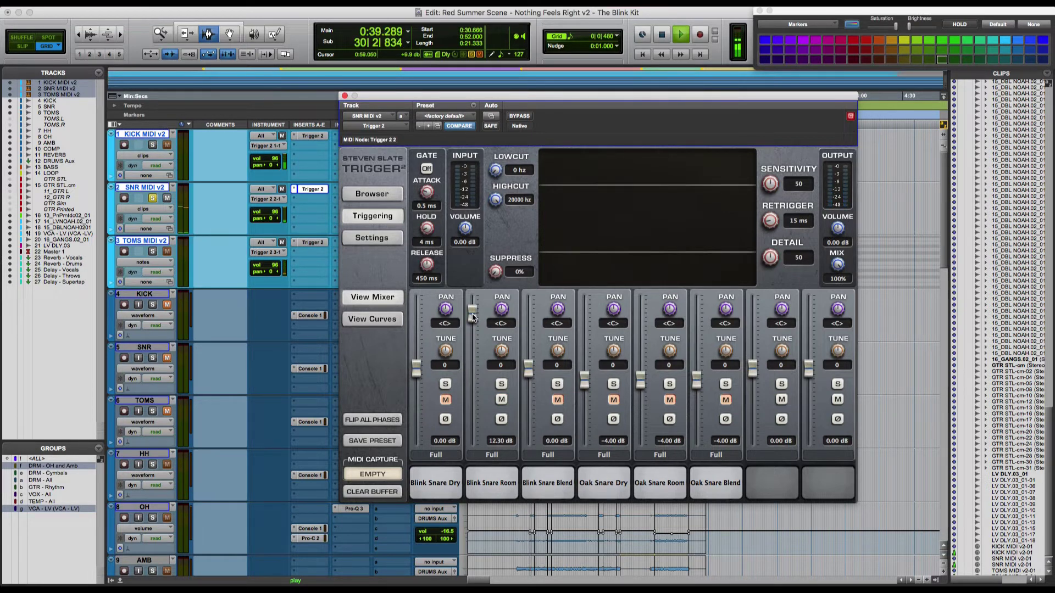
{"action": "left_click", "coordinate": [473, 313], "text": "alt"}
{"action": "left_click", "coordinate": [501, 399]}
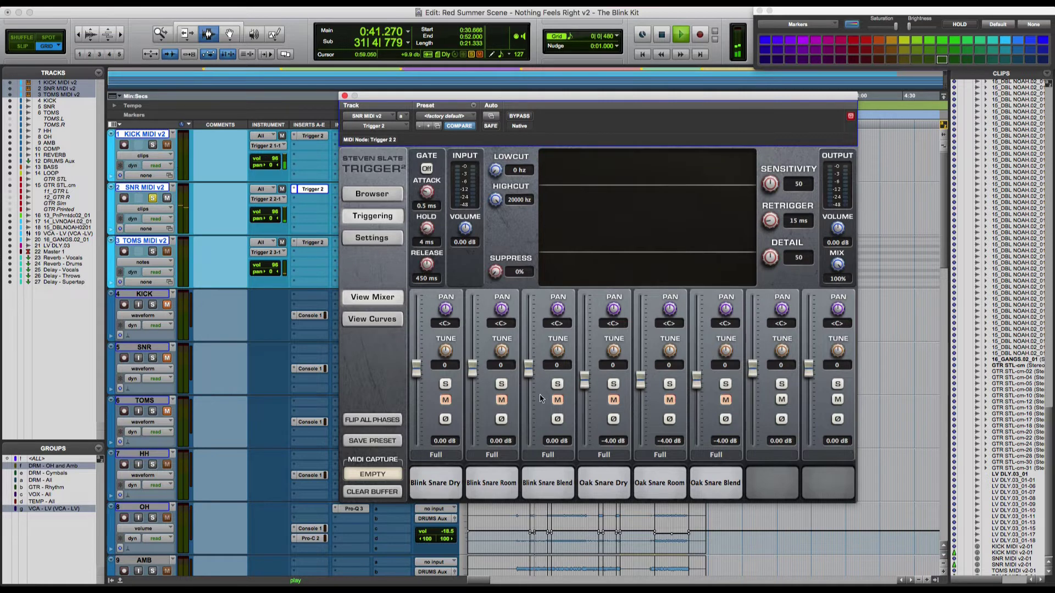
- Audition Blink Snare Blend at about 11 dB, reset and mute it, and stop playback
{"action": "left_click", "coordinate": [557, 400]}
{"action": "left_click_drag", "start_coordinate": [528, 369], "coordinate": [531, 321]}
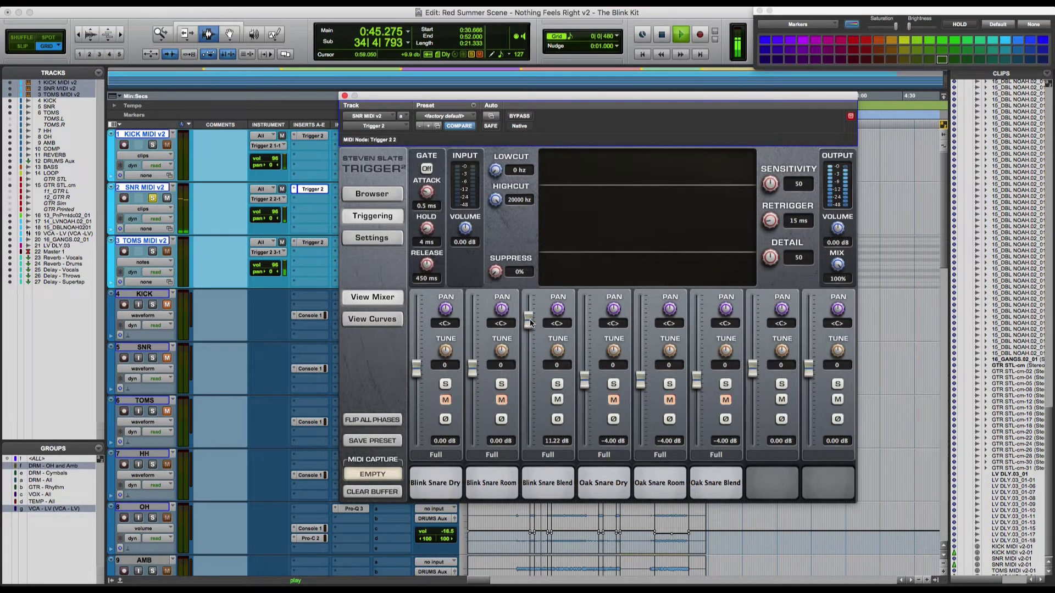
{"action": "left_click", "coordinate": [530, 321], "text": "alt"}
{"action": "left_click", "coordinate": [558, 399]}
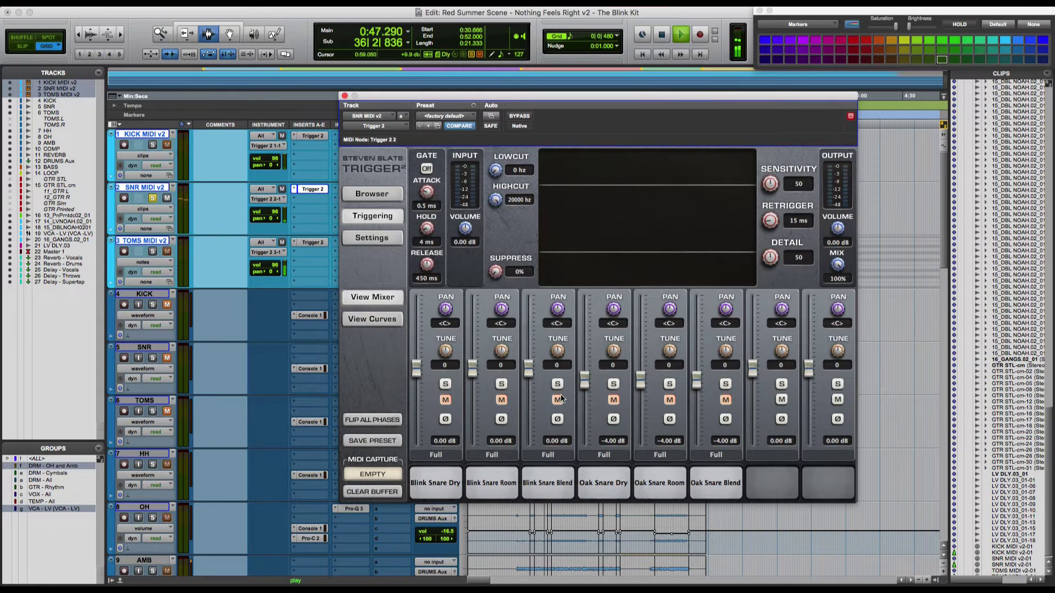
{"action": "key", "text": "space"}
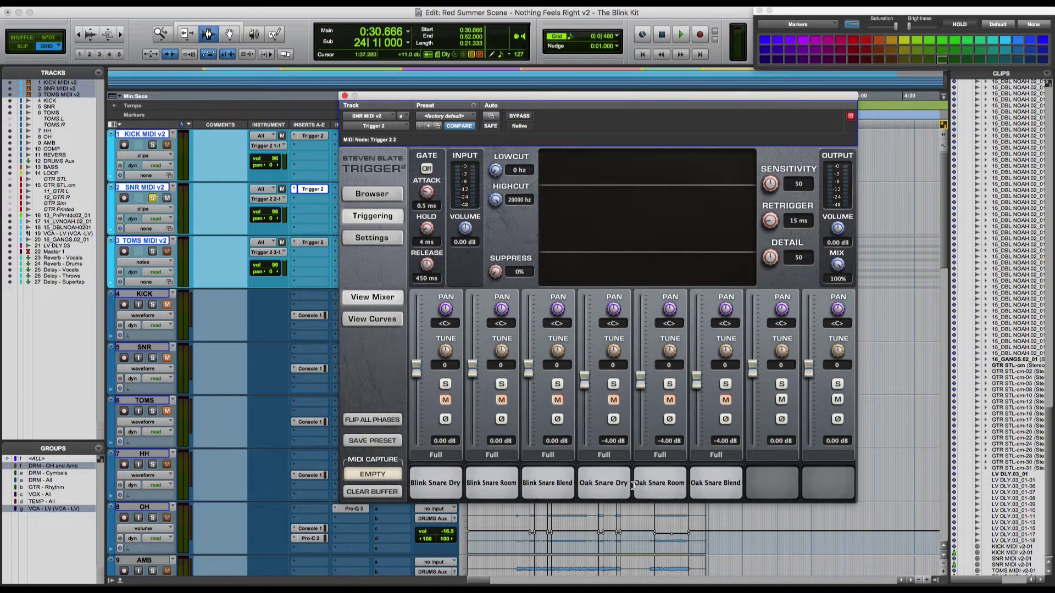
- Solo TOMS MIDI v2 and audition Blink Floor Dry at about 11 dB, then reset it to 0 dB
{"action": "left_click", "coordinate": [310, 243]}
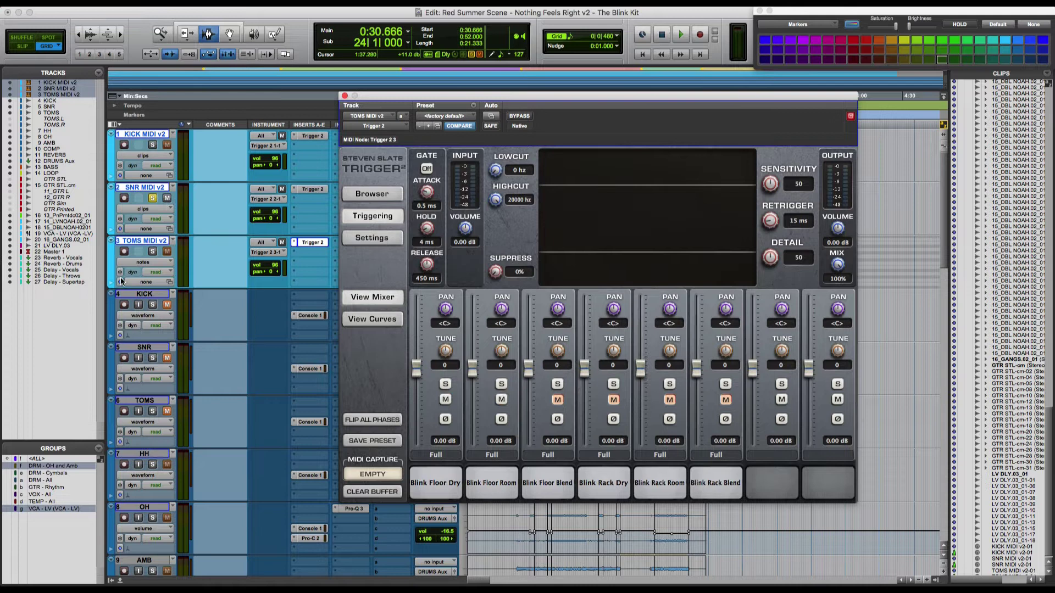
{"action": "left_click", "coordinate": [152, 251]}
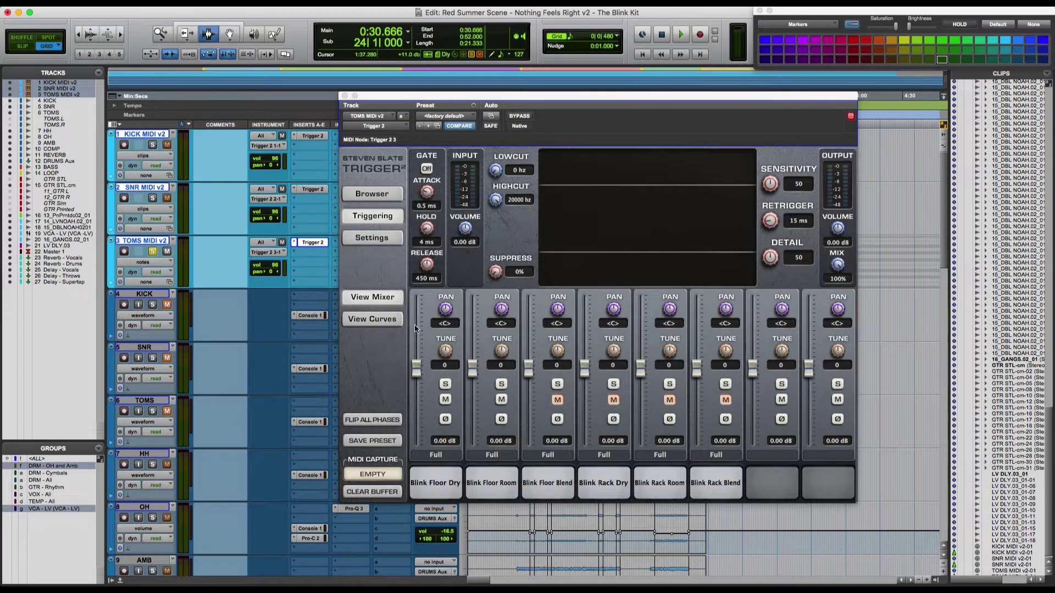
{"action": "left_click", "coordinate": [501, 400]}
{"action": "left_click_drag", "start_coordinate": [417, 373], "coordinate": [416, 324]}
{"action": "key", "text": "space"}
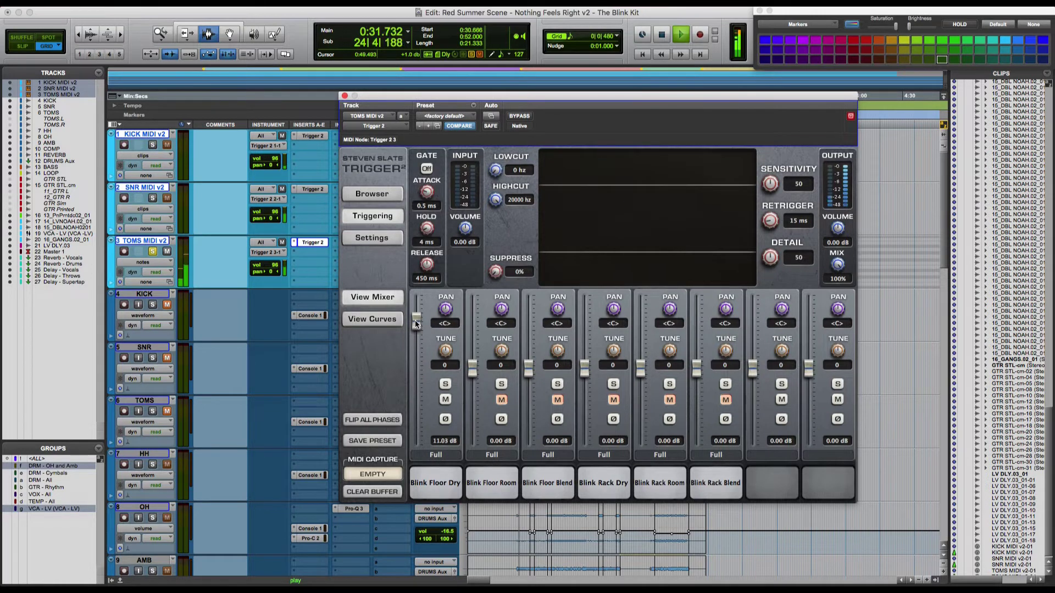
{"action": "left_click", "coordinate": [447, 400]}
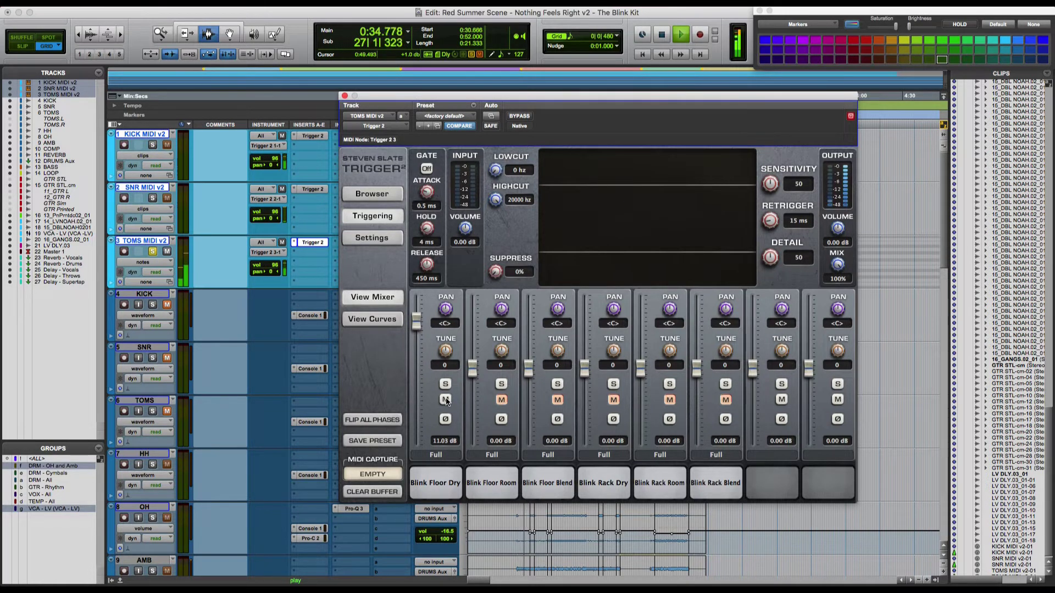
{"action": "left_click", "coordinate": [446, 400]}
{"action": "left_click", "coordinate": [416, 321], "text": "alt"}
{"action": "key", "text": "space"}
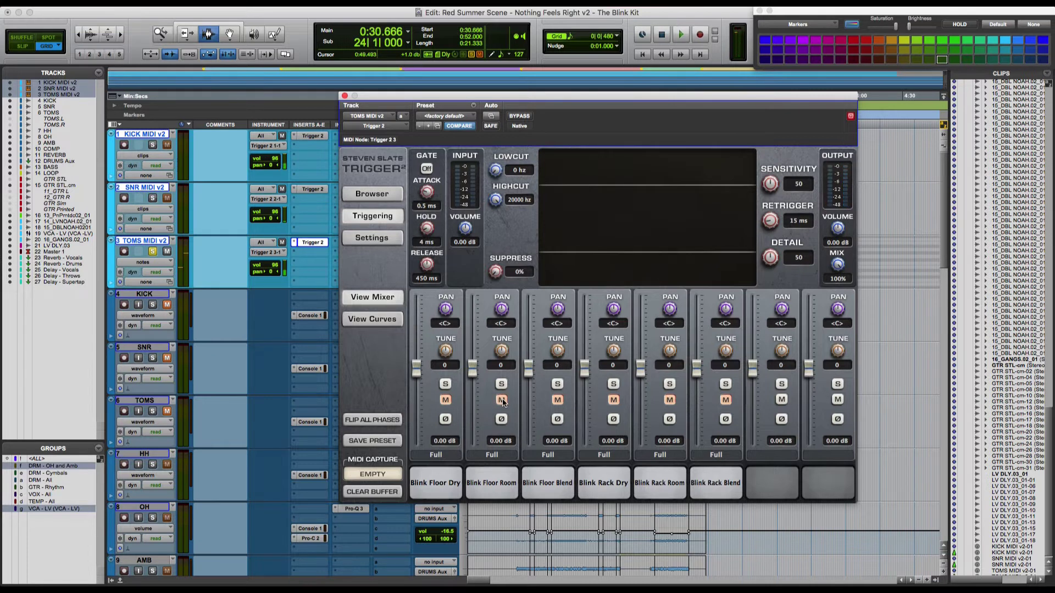
- Audition the Blink Floor Room sample raised, then mute it and reset it to 0 dB
{"action": "left_click", "coordinate": [501, 400]}
{"action": "key", "text": "space"}
{"action": "left_click_drag", "start_coordinate": [472, 369], "coordinate": [472, 302]}
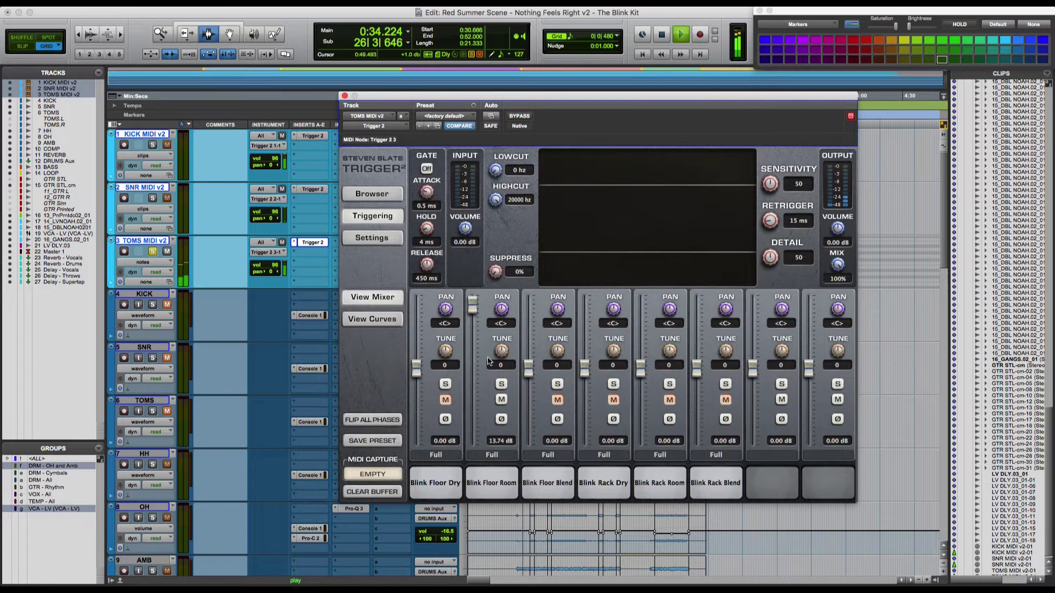
{"action": "left_click", "coordinate": [501, 400]}
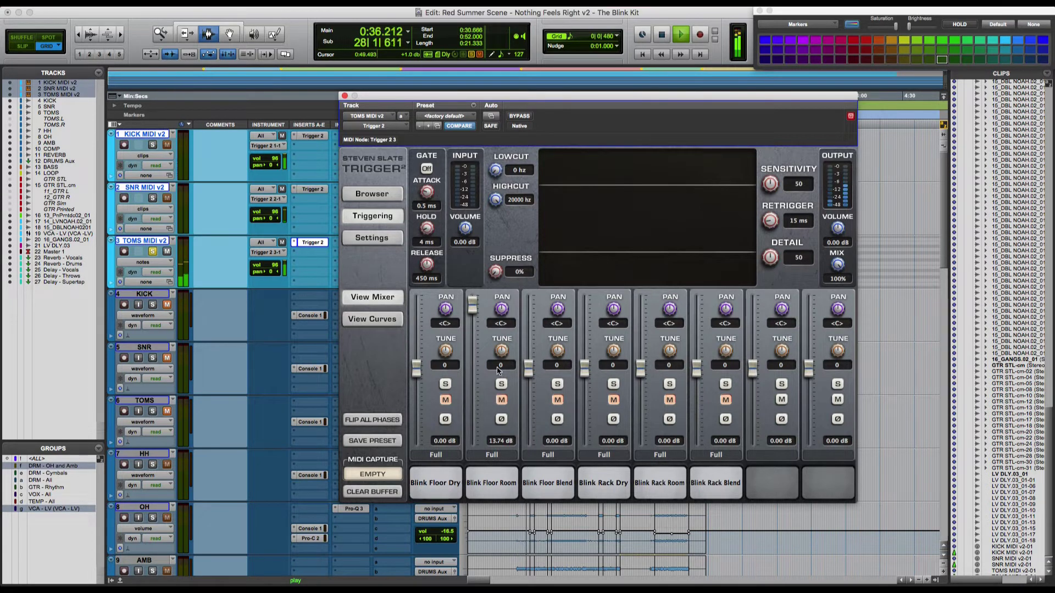
{"action": "left_click", "coordinate": [472, 306], "text": "alt"}
- Audition Blink Floor Blend raised, reset it to 0 dB, and unsolo TOMS MIDI v2
{"action": "left_click", "coordinate": [557, 400]}
{"action": "key", "text": "space"}
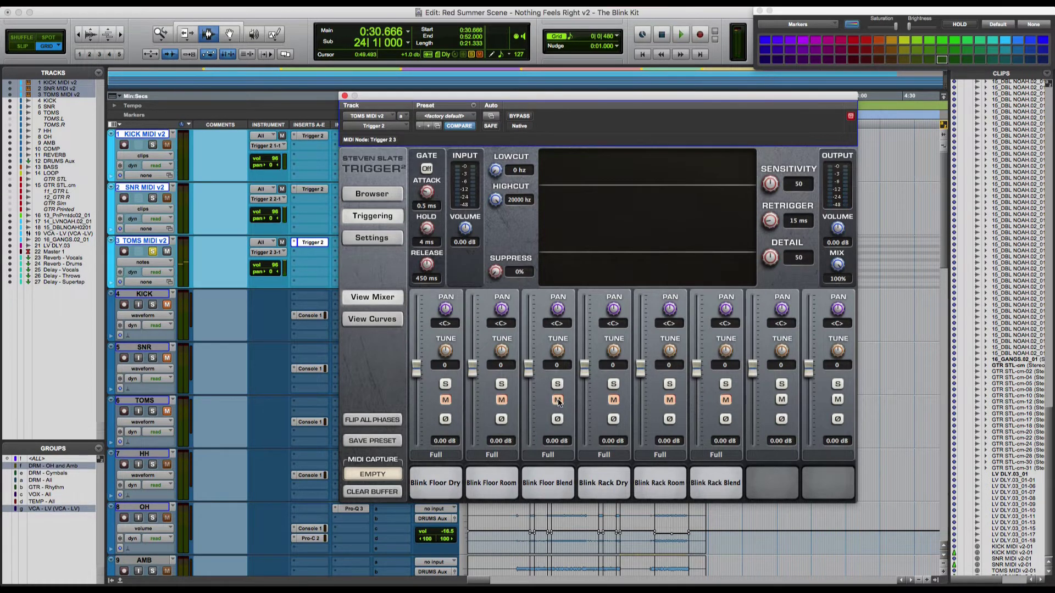
{"action": "left_click_drag", "start_coordinate": [528, 367], "coordinate": [530, 311]}
{"action": "key", "text": "space"}
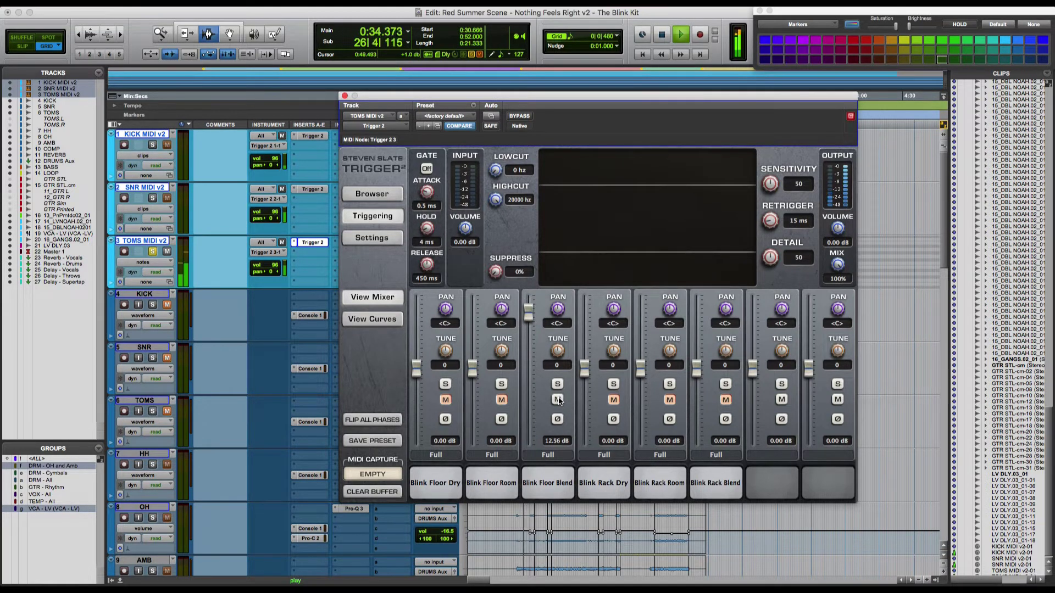
{"action": "left_click", "coordinate": [529, 317], "text": "alt"}
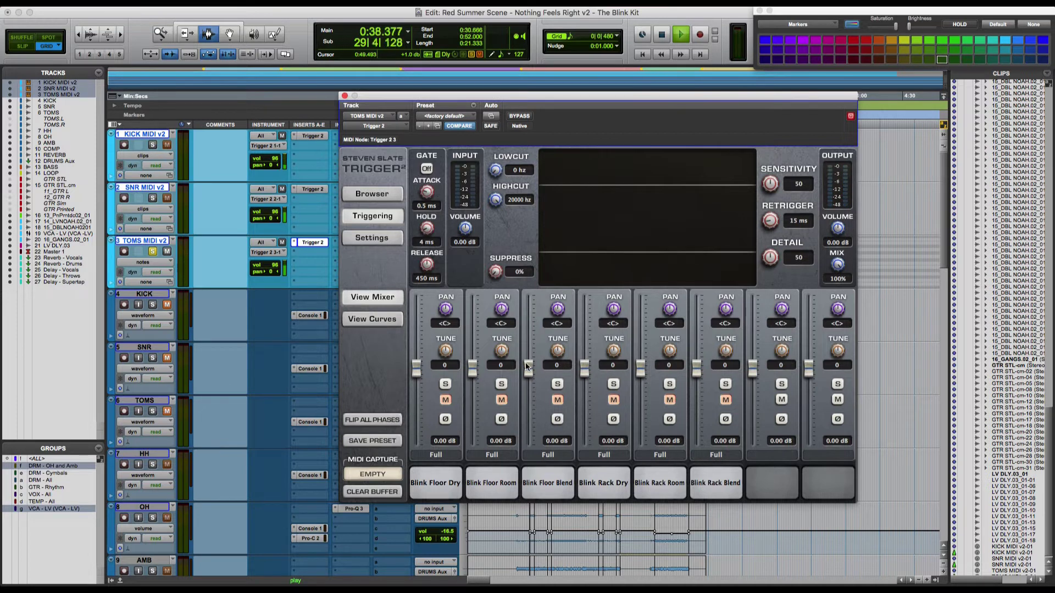
{"action": "left_click", "coordinate": [151, 254]}
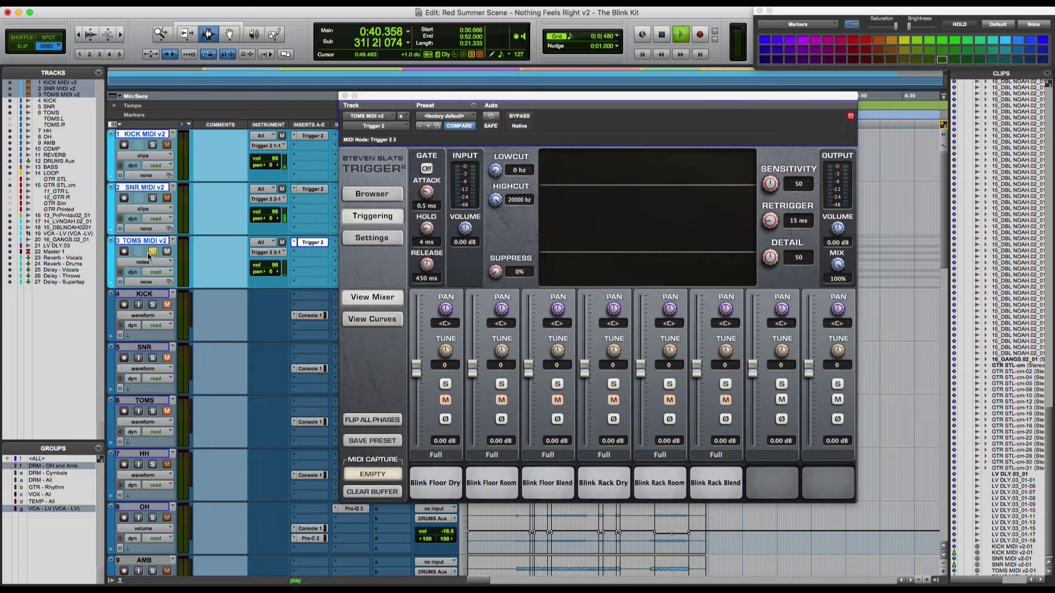
{"action": "key", "text": "space"}
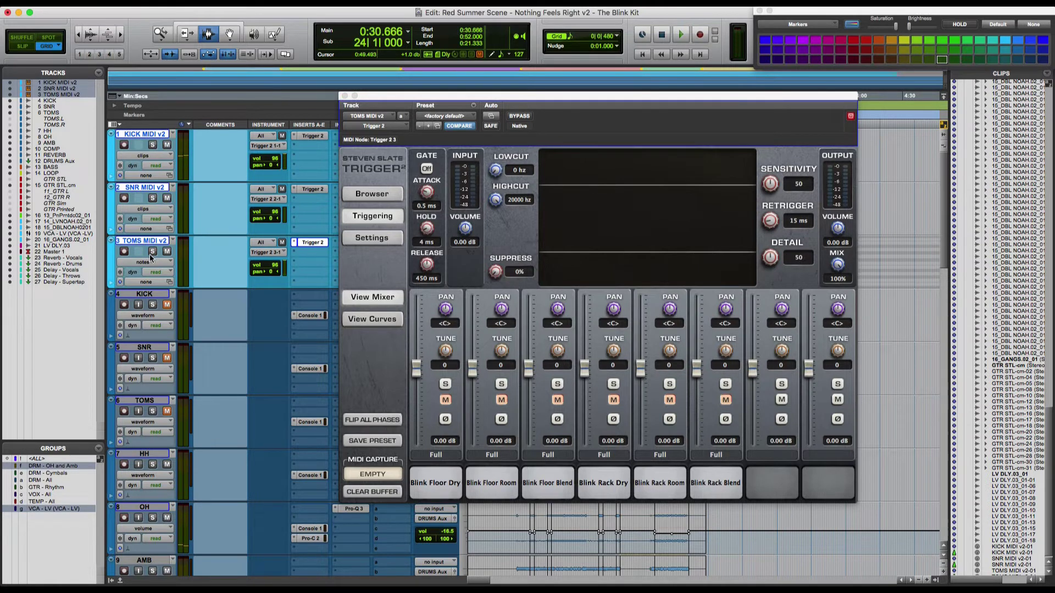
- Unmute Blink Floor Dry and Room and play the full mix
{"action": "key", "text": "space"}
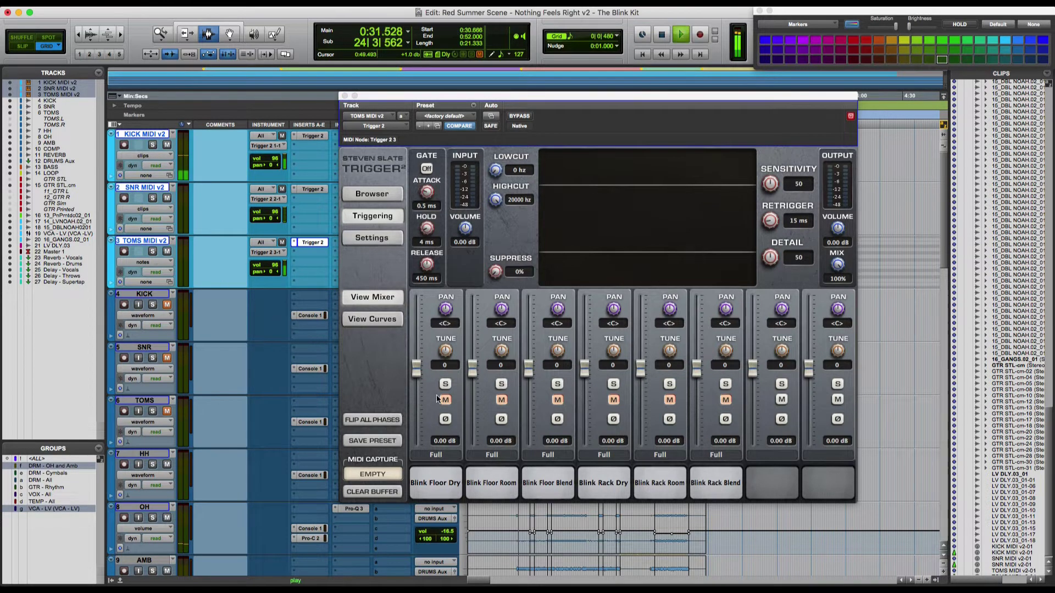
{"action": "left_click", "coordinate": [446, 399]}
{"action": "key", "text": "space"}
{"action": "left_click", "coordinate": [501, 400]}
{"action": "key", "text": "space"}
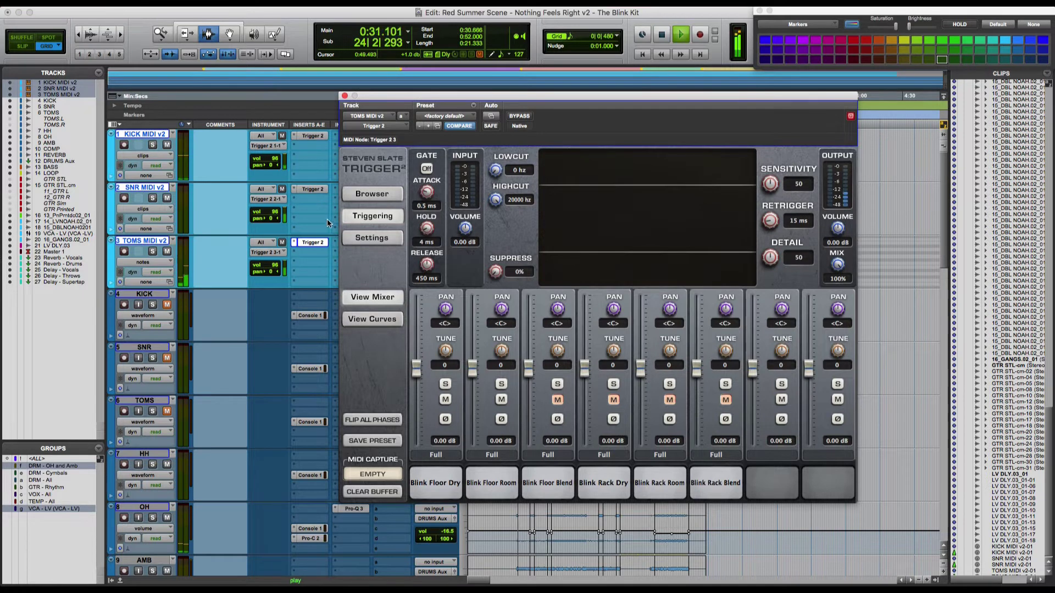
- Show the snare track's Trigger 2, stop playback, and toggle the Dry and Room slot mutes
{"action": "left_click", "coordinate": [306, 190]}
{"action": "key", "text": "space"}
{"action": "left_click", "coordinate": [445, 399]}
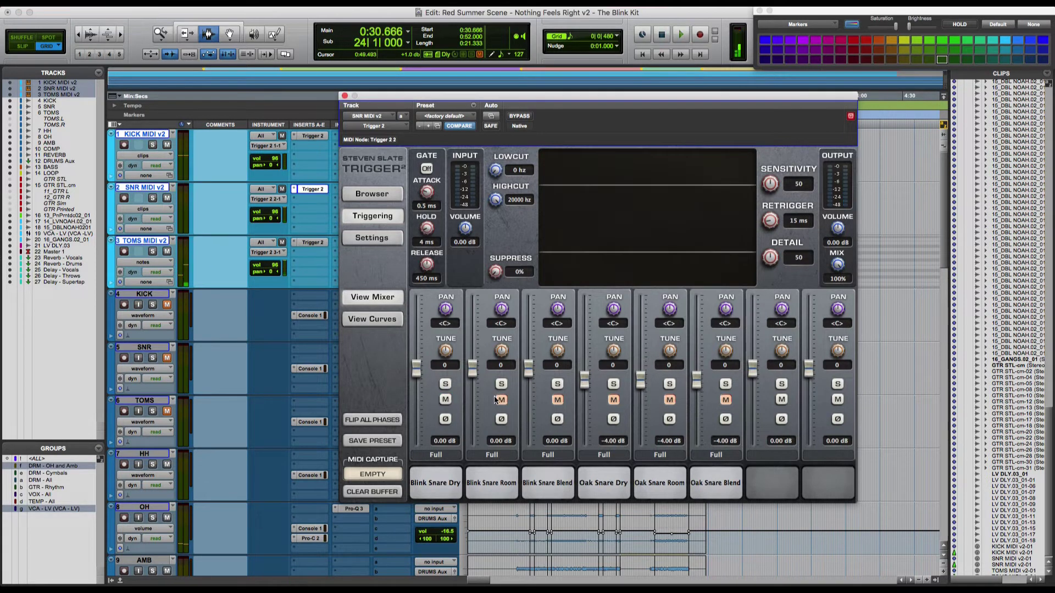
{"action": "left_click", "coordinate": [501, 400]}
- Play the kick track's Blink samples in Trigger 2, then close the plugin window
{"action": "left_click", "coordinate": [317, 136]}
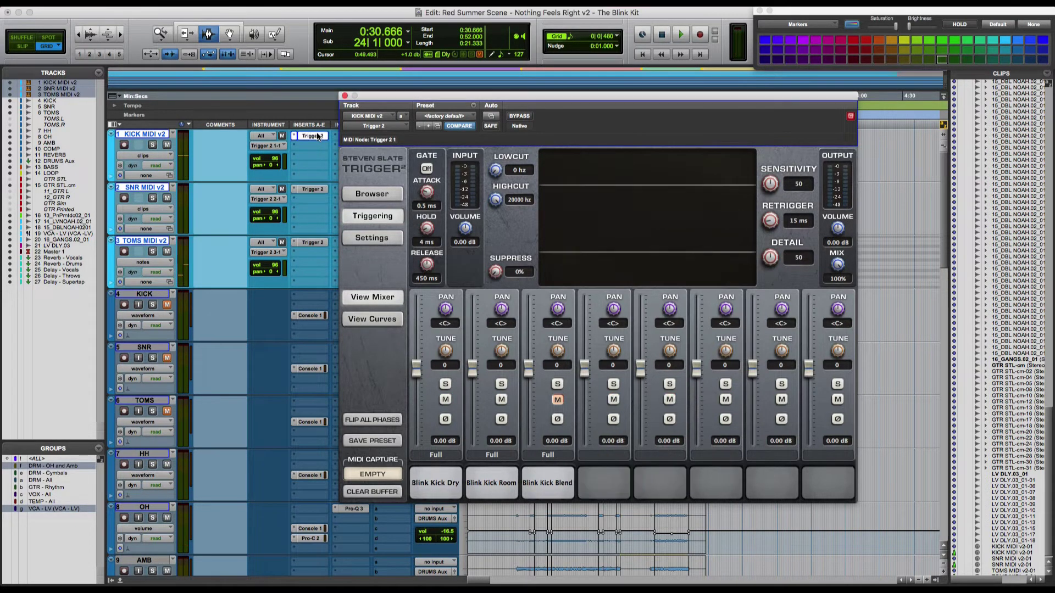
{"action": "key", "text": "space"}
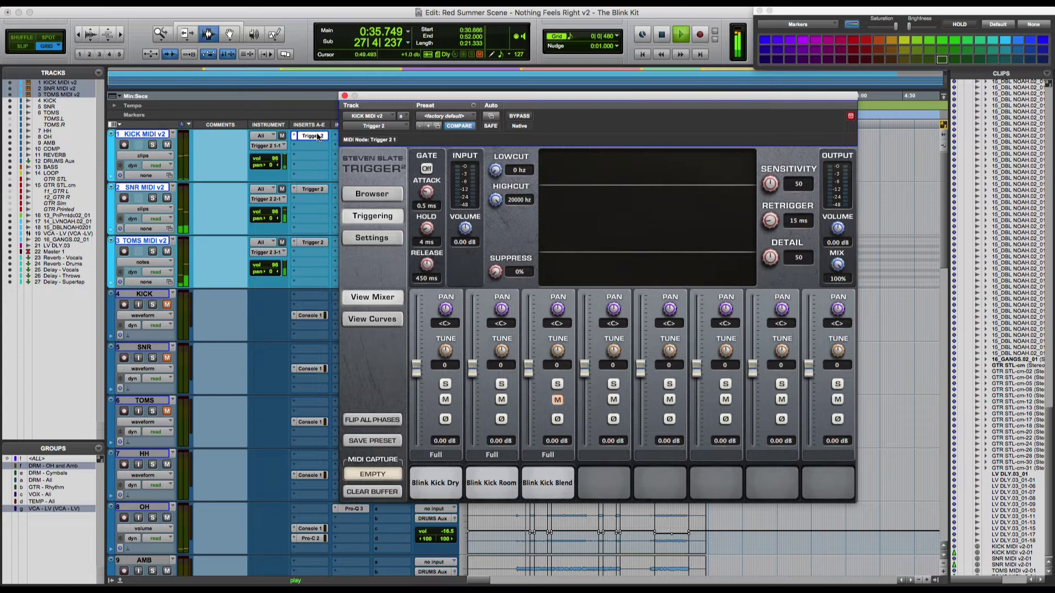
{"action": "key", "text": "space"}
{"action": "left_click", "coordinate": [344, 96]}
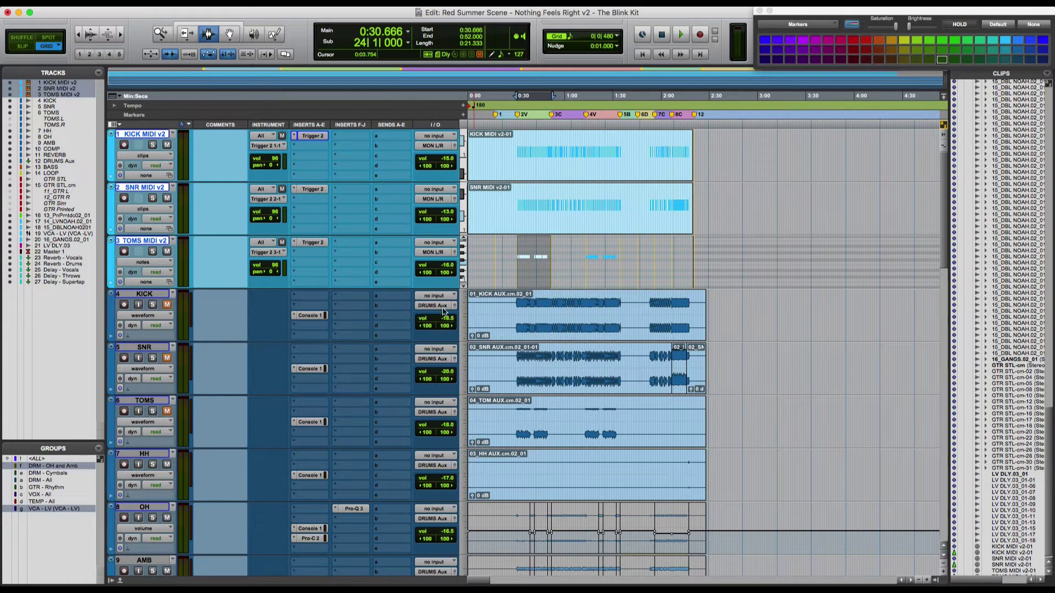
{"action": "scroll", "coordinate": [308, 233], "scroll_direction": "down", "scroll_amount": 15}
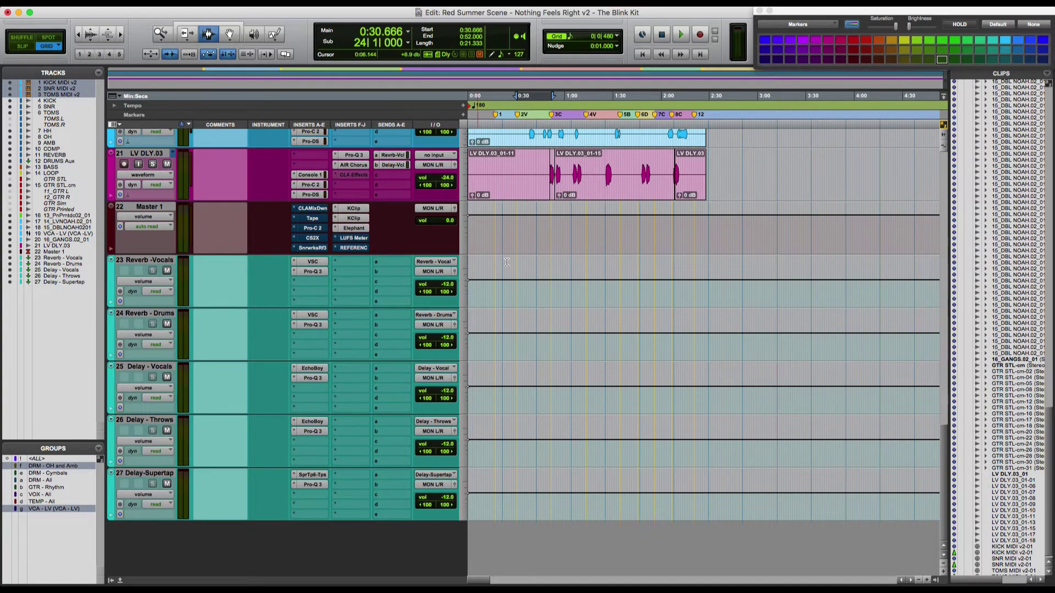
{"action": "scroll", "coordinate": [506, 262], "scroll_direction": "up", "scroll_amount": 15}
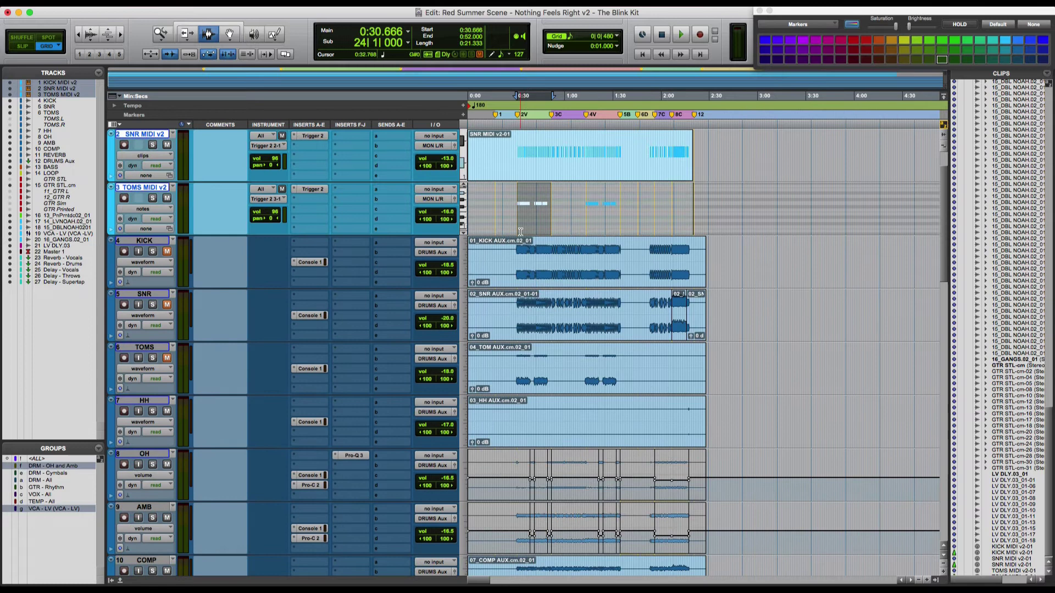
{"action": "scroll", "coordinate": [517, 227], "scroll_direction": "up", "scroll_amount": 2}
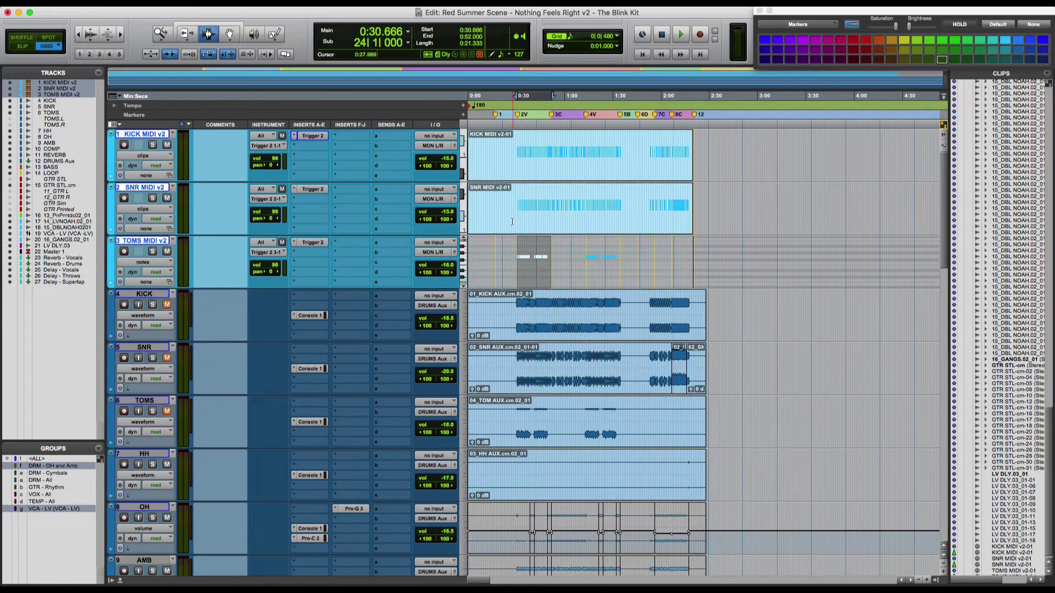
- Solo the snare, audition Oak Snare Dry at about 7.63 dB, then set it to -4 dB
{"action": "left_click", "coordinate": [316, 189]}
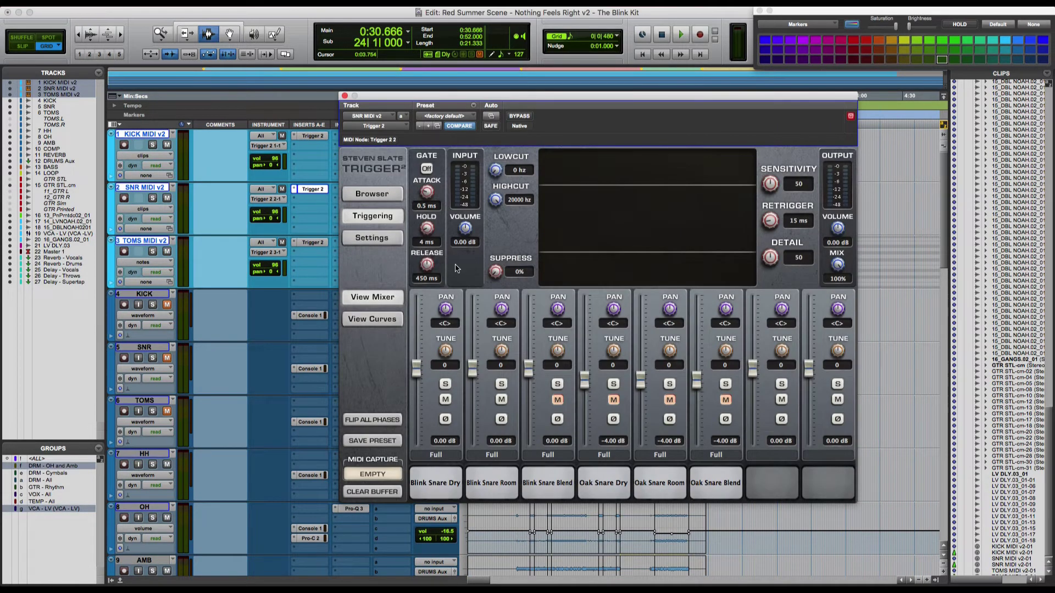
{"action": "left_click", "coordinate": [446, 400]}
{"action": "key", "text": "space"}
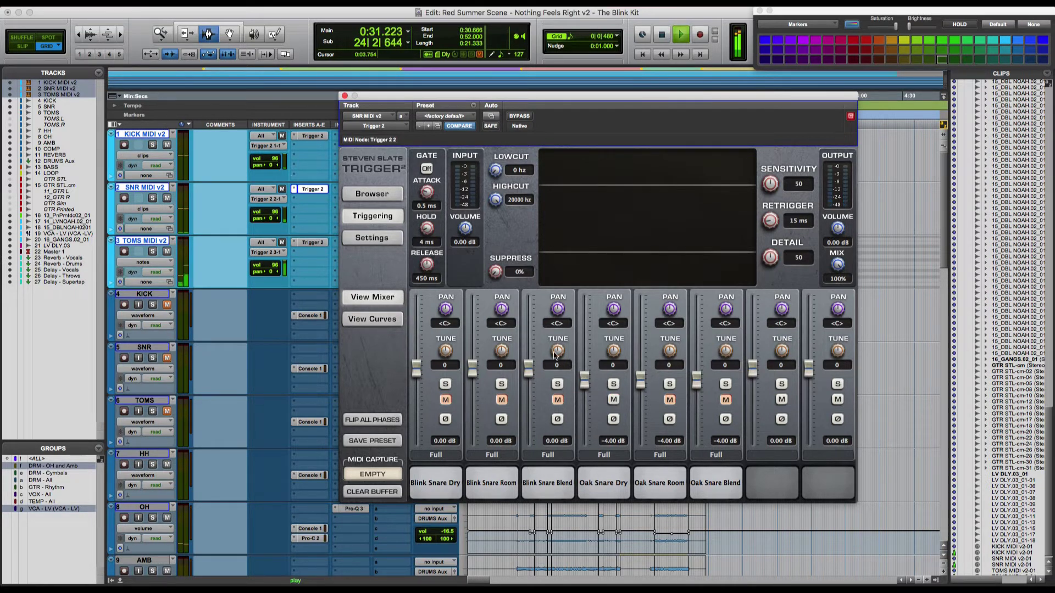
{"action": "left_click", "coordinate": [152, 198]}
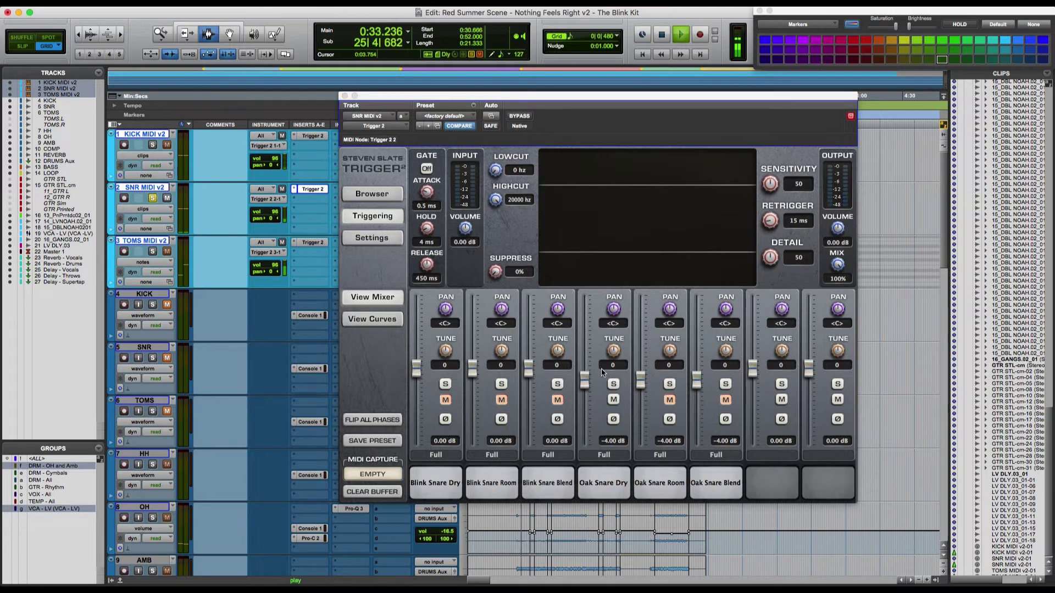
{"action": "left_click_drag", "start_coordinate": [584, 381], "coordinate": [586, 332]}
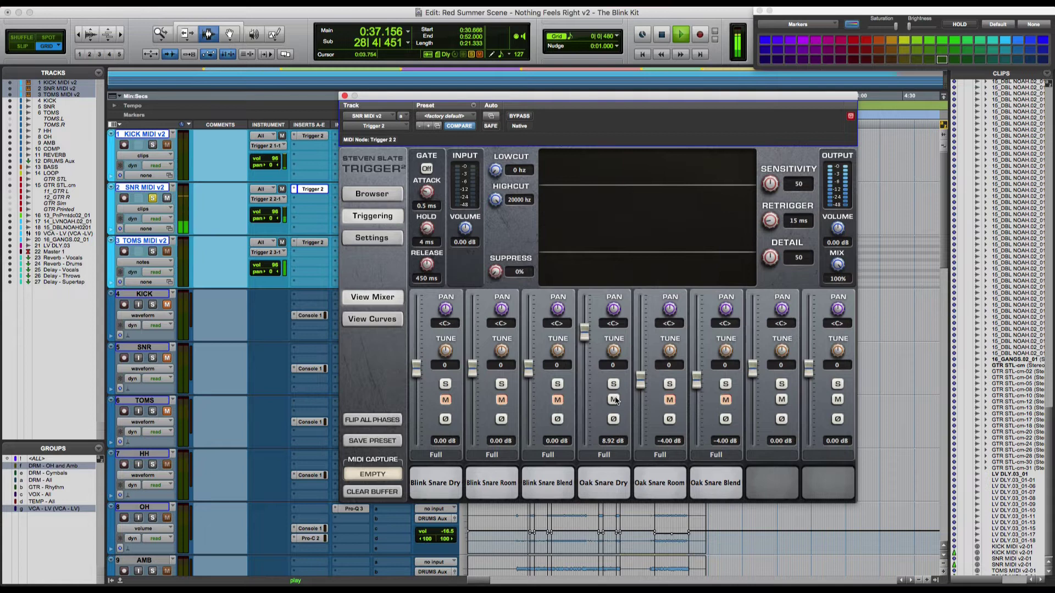
{"action": "key", "text": "space"}
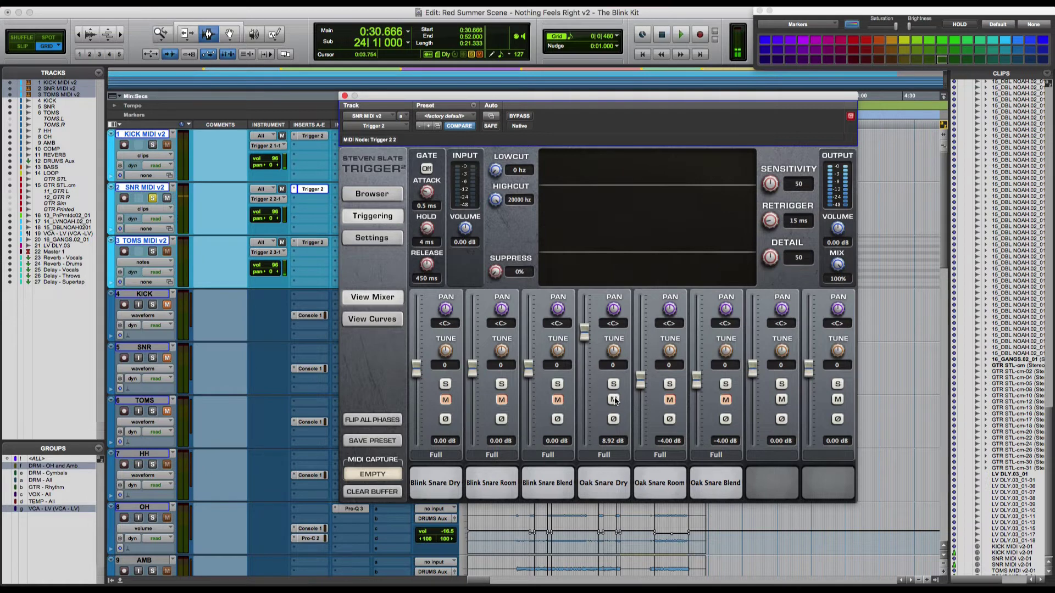
{"action": "left_click", "coordinate": [612, 441]}
{"action": "type", "text": "-4"}
{"action": "key", "text": "Return"}
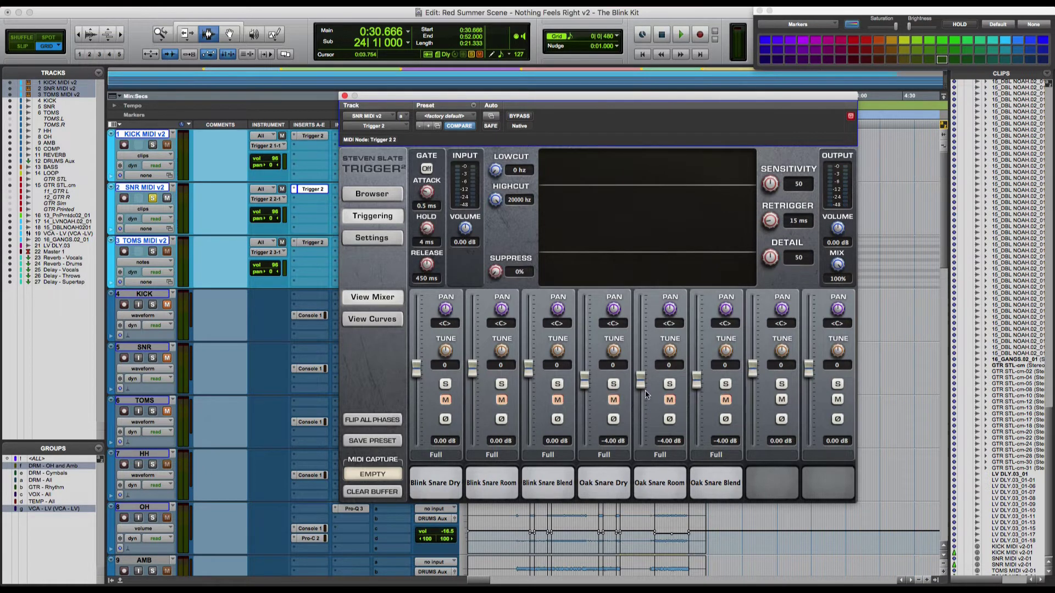
- Audition the Oak Snare Room layer, set its level to -4 dB, and mute it again
{"action": "left_click", "coordinate": [669, 401]}
{"action": "key", "text": "space"}
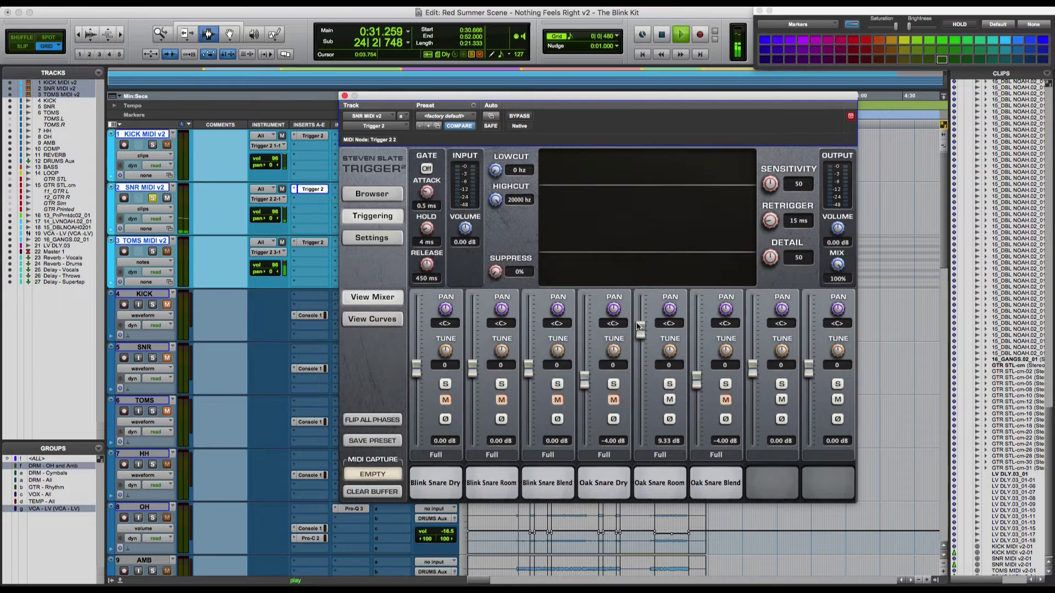
{"action": "left_click", "coordinate": [670, 441]}
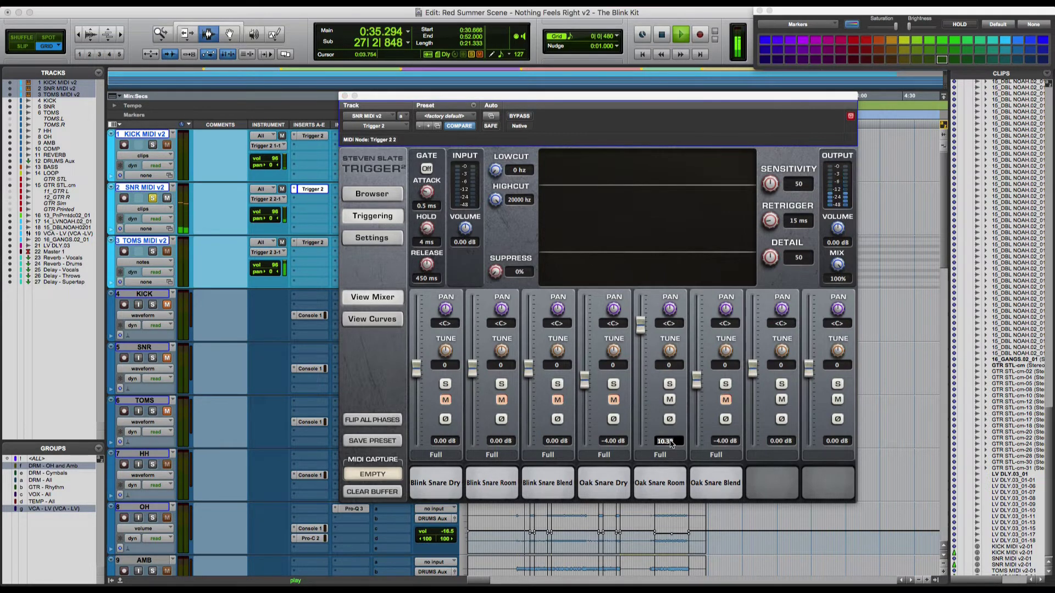
{"action": "type", "text": "-4"}
{"action": "key", "text": "Return"}
{"action": "key", "text": "space"}
{"action": "left_click", "coordinate": [669, 401]}
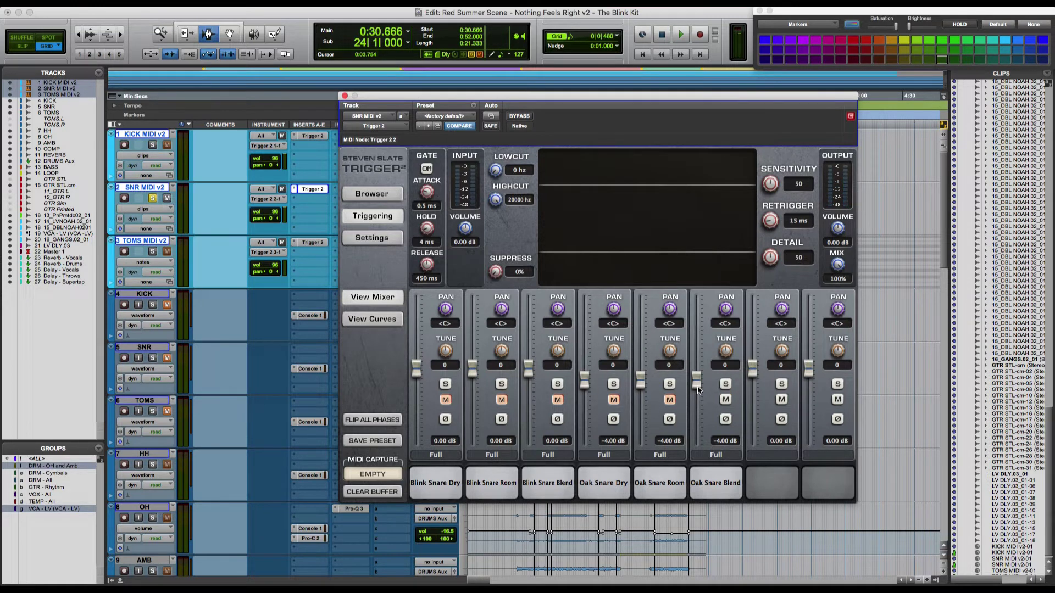
- Audition Oak Snare Blend at about 9 dB, then set it to -4 dB
{"action": "key", "text": "space"}
{"action": "left_click_drag", "start_coordinate": [698, 389], "coordinate": [699, 339]}
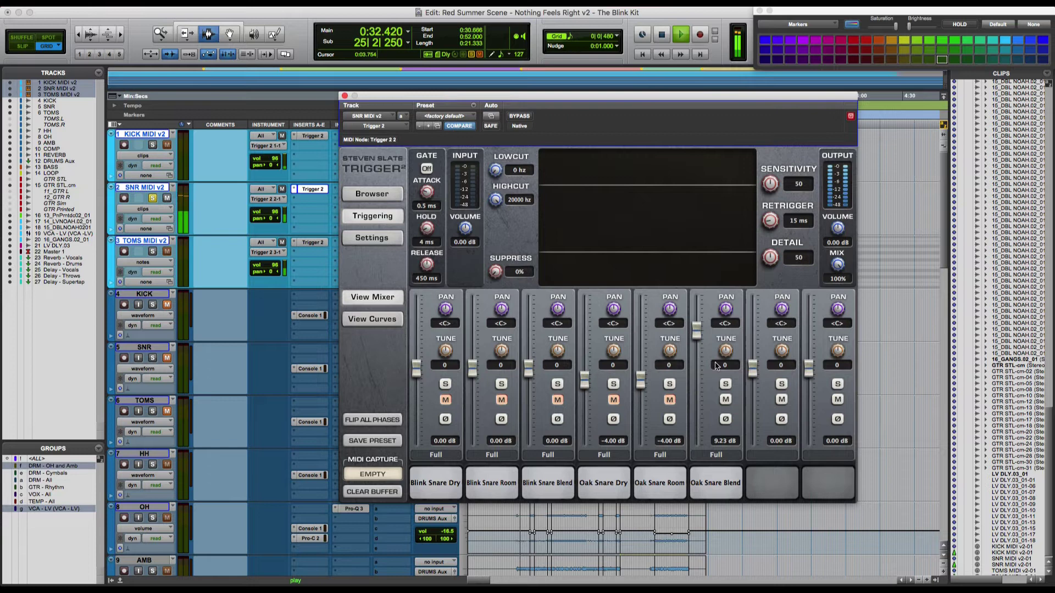
{"action": "key", "text": "space"}
{"action": "left_click", "coordinate": [724, 441]}
{"action": "type", "text": "-4"}
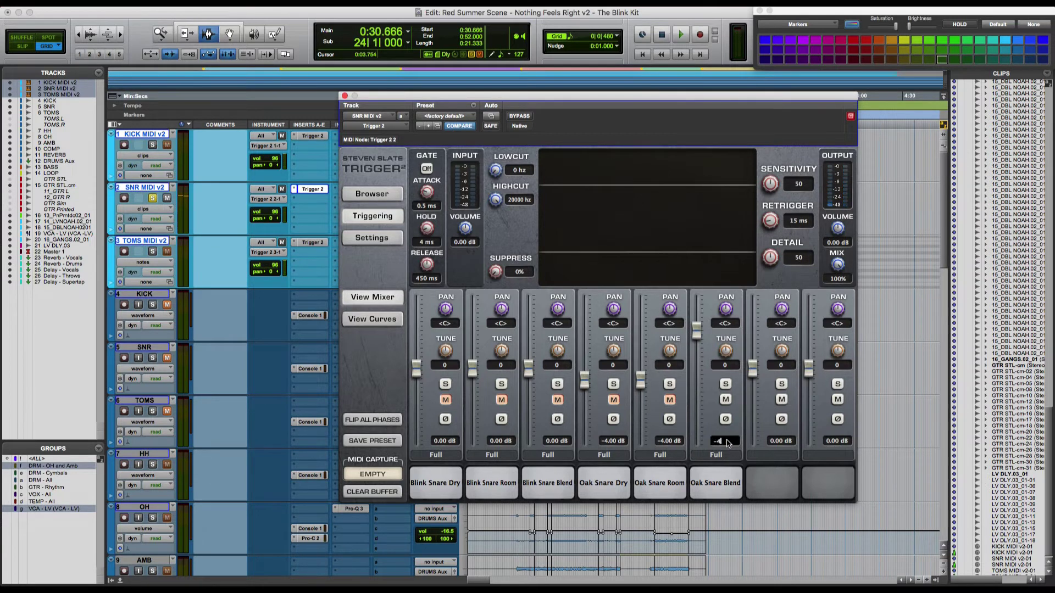
{"action": "key", "text": "Return"}
- Compare Oak Snare Dry at about 5.4 dB against Blink Snare Dry raised to match
{"action": "left_click", "coordinate": [725, 399]}
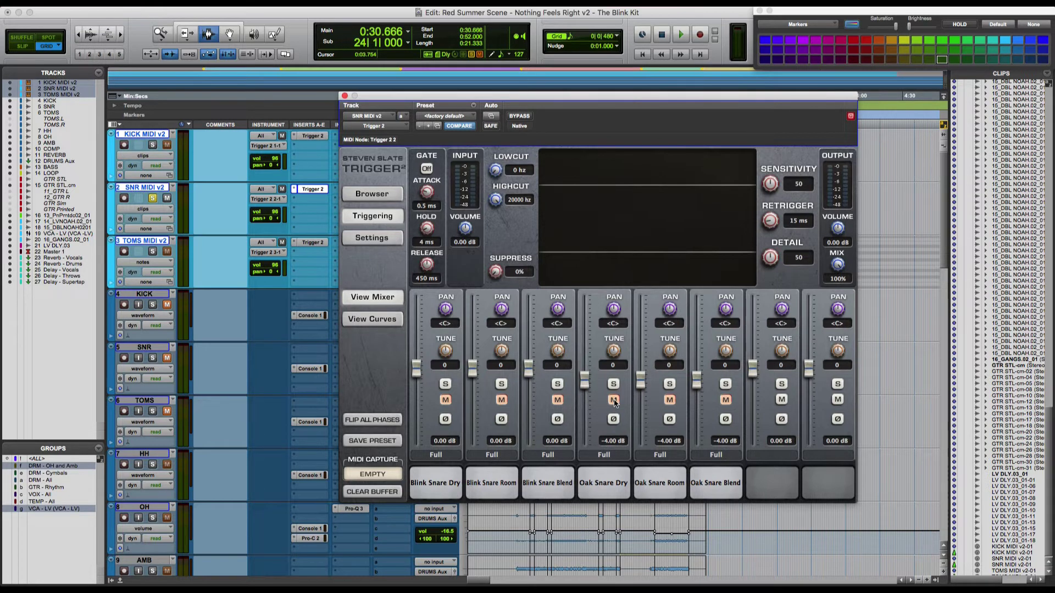
{"action": "key", "text": "space"}
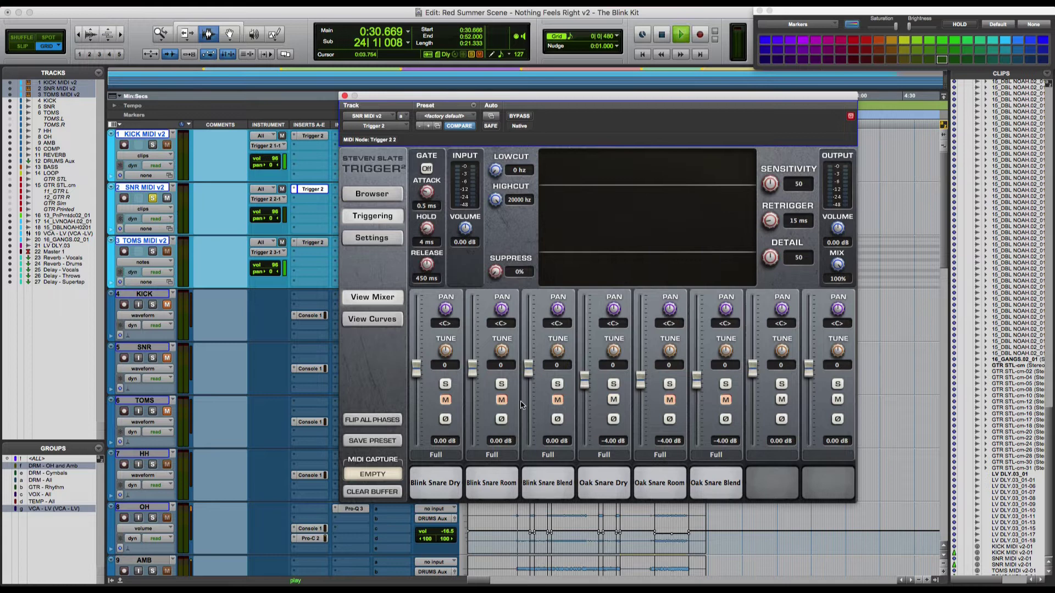
{"action": "left_click", "coordinate": [613, 400]}
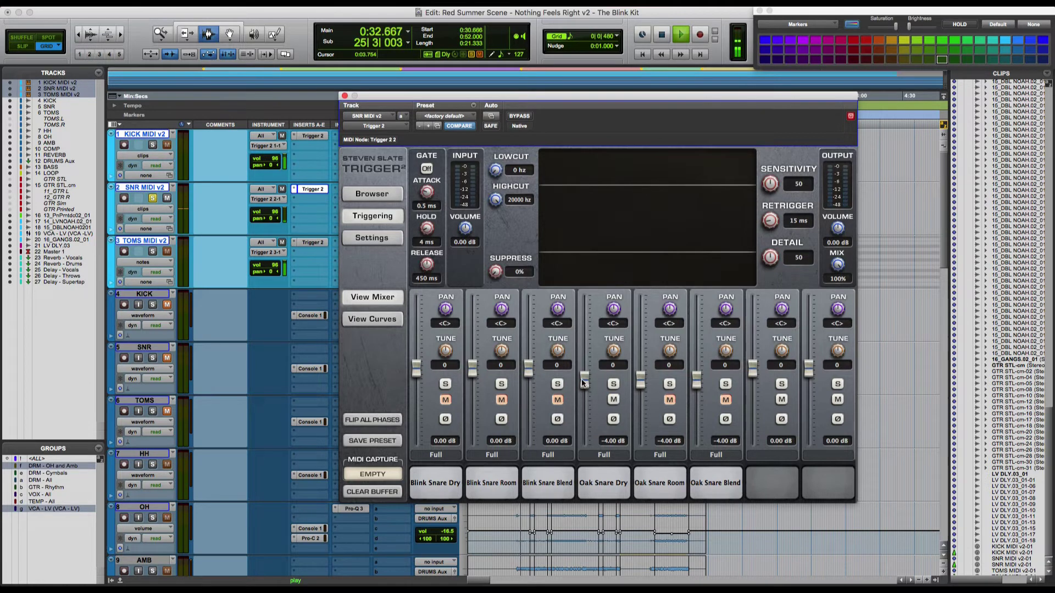
{"action": "left_click_drag", "start_coordinate": [585, 380], "coordinate": [585, 347]}
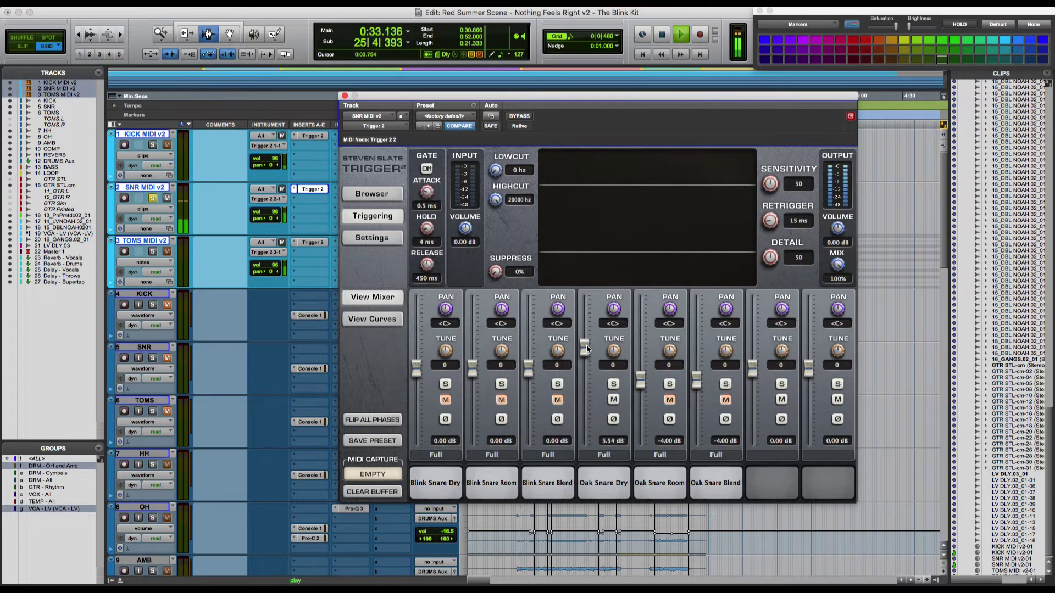
{"action": "left_click_drag", "start_coordinate": [419, 365], "coordinate": [419, 346]}
{"action": "left_click", "coordinate": [613, 400]}
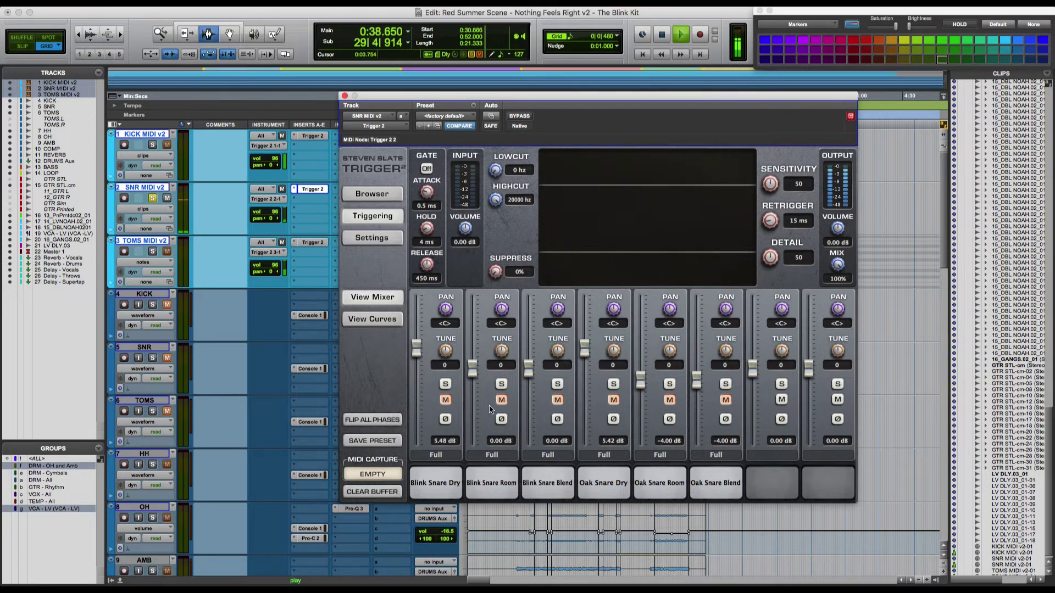
{"action": "left_click", "coordinate": [445, 400]}
{"action": "key", "text": "space"}
{"action": "key", "text": "space"}
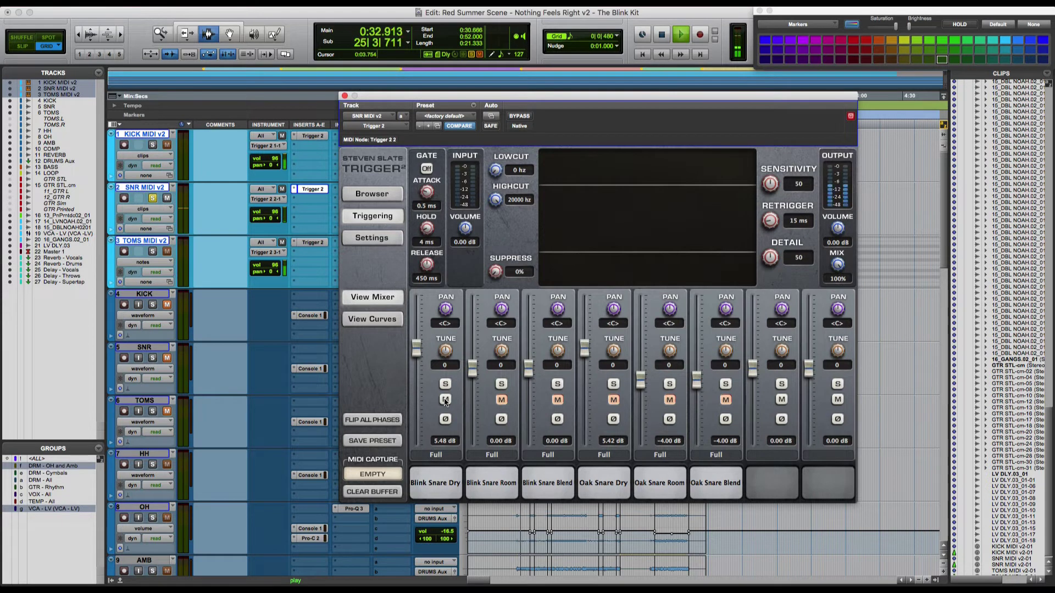
- Set Oak Snare Dry back to -4 dB and reset Blink Snare Dry to 0 dB
{"action": "left_click", "coordinate": [445, 400]}
{"action": "left_click", "coordinate": [613, 400]}
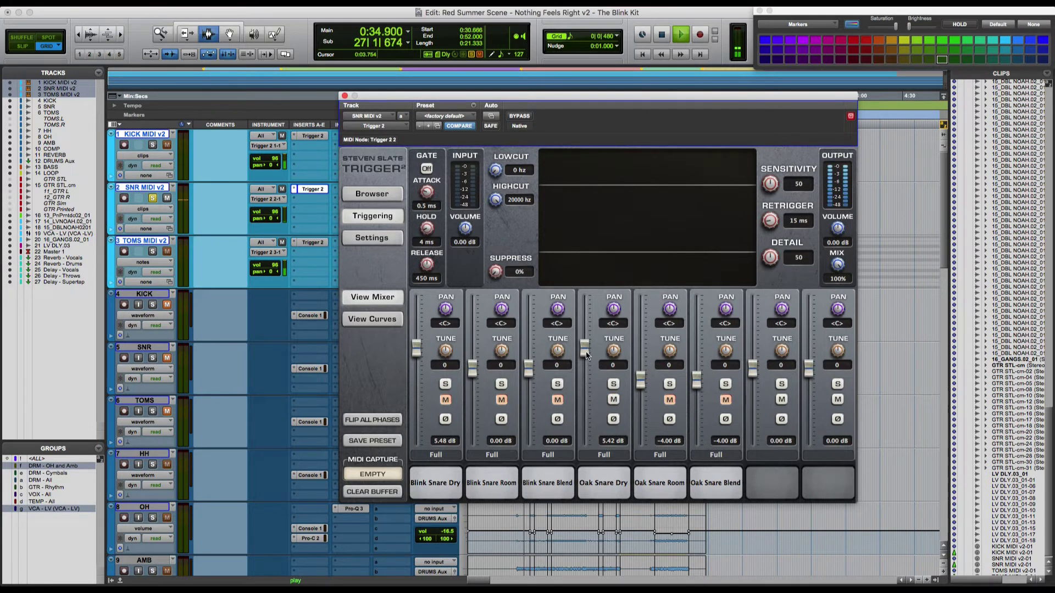
{"action": "key", "text": "space"}
{"action": "left_click", "coordinate": [614, 441]}
{"action": "type", "text": "-4"}
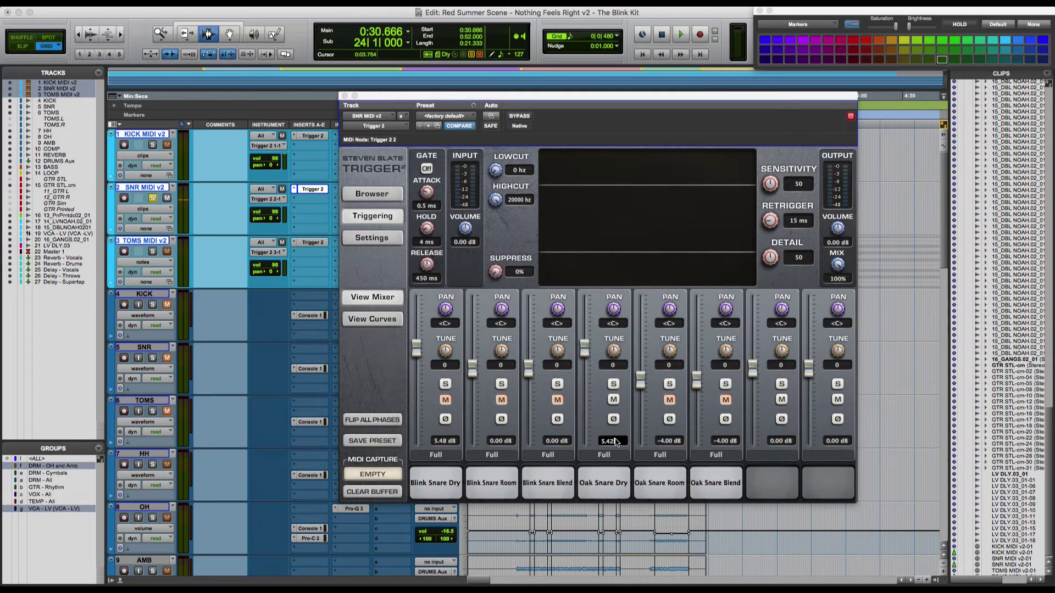
{"action": "key", "text": "Return"}
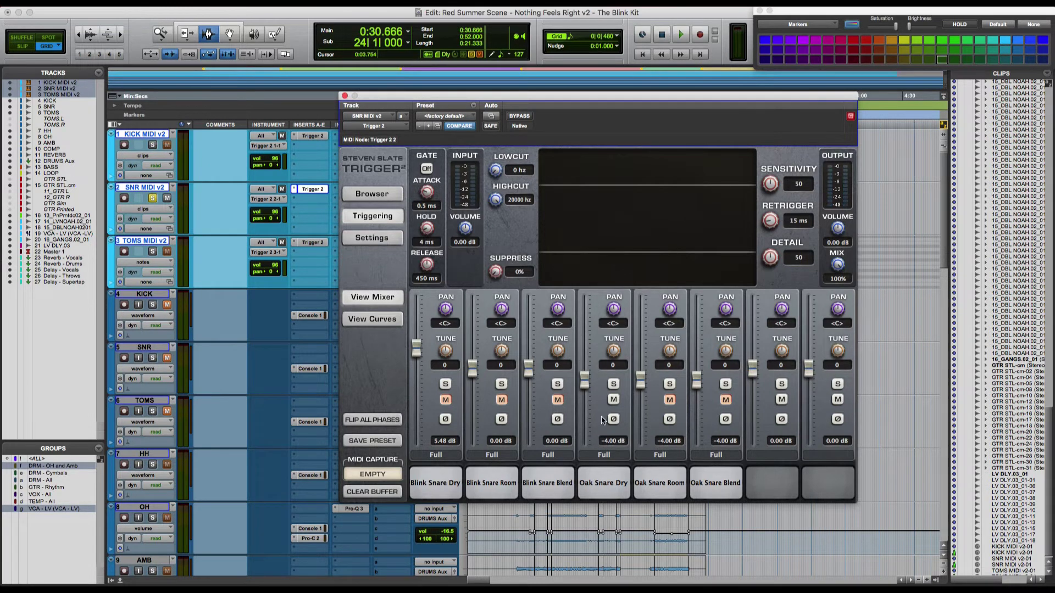
{"action": "left_click", "coordinate": [417, 347], "text": "alt"}
- Compare Oak versus Blink snare Dry and Room layers during playback, ending on the Oak layers
{"action": "left_click", "coordinate": [669, 399]}
{"action": "left_click", "coordinate": [174, 208]}
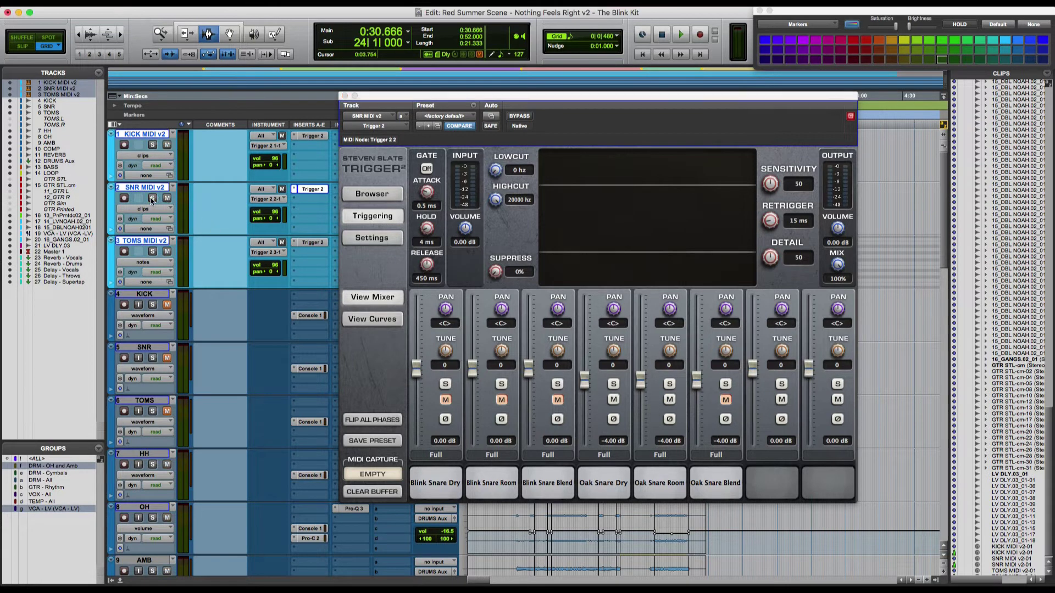
{"action": "key", "text": "space"}
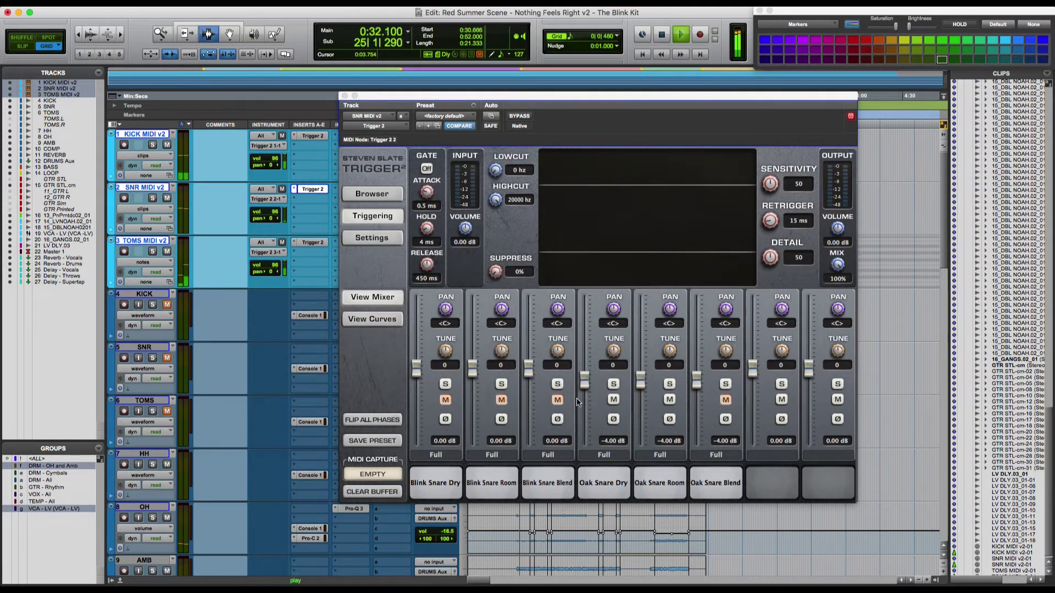
{"action": "left_click", "coordinate": [615, 401]}
{"action": "left_click", "coordinate": [669, 400]}
{"action": "left_click", "coordinate": [446, 400]}
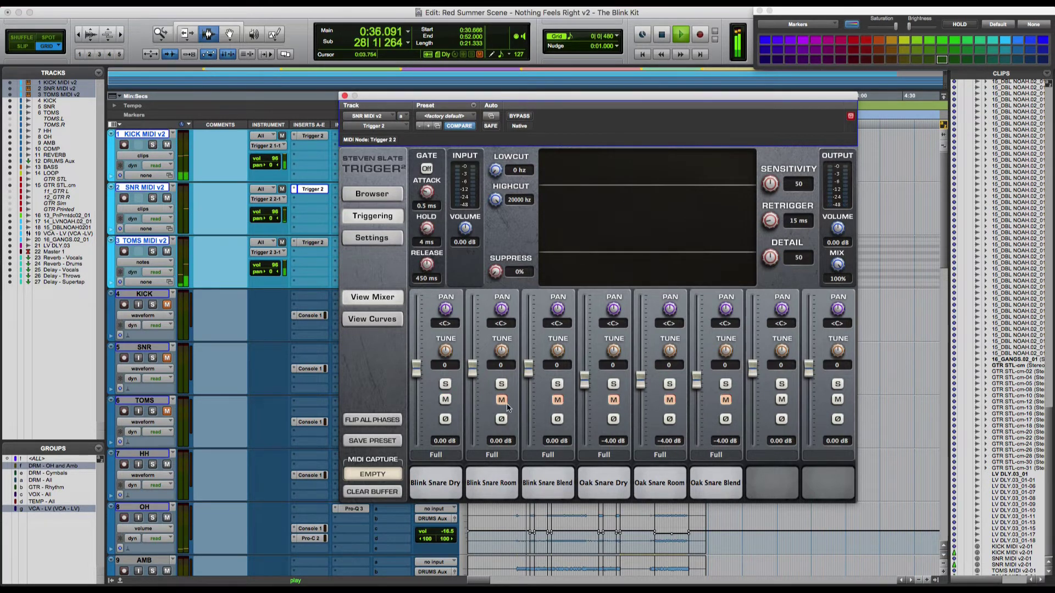
{"action": "left_click", "coordinate": [502, 401]}
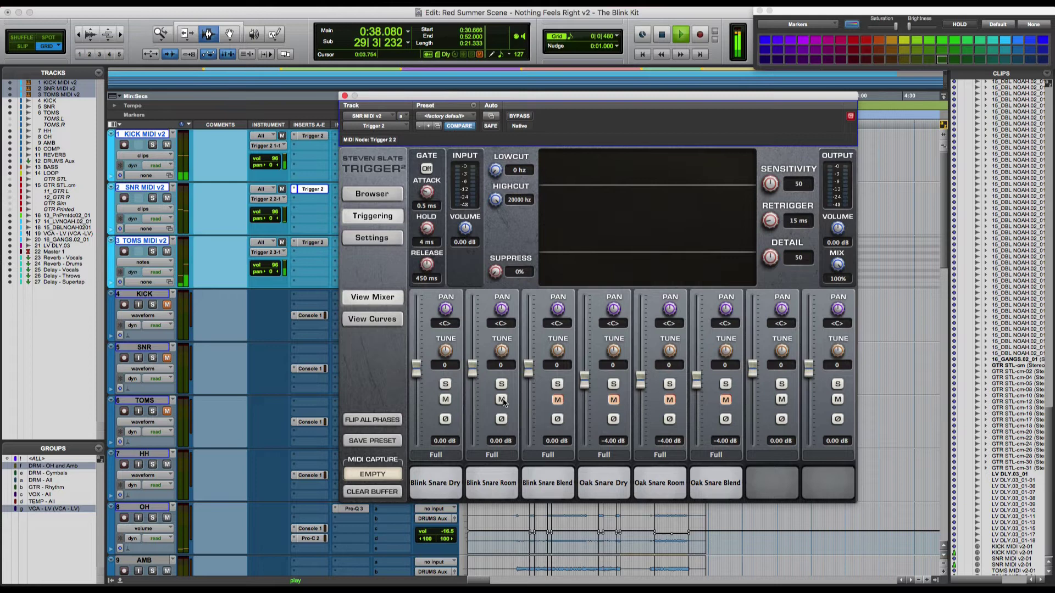
{"action": "left_click", "coordinate": [502, 401]}
{"action": "left_click", "coordinate": [446, 400]}
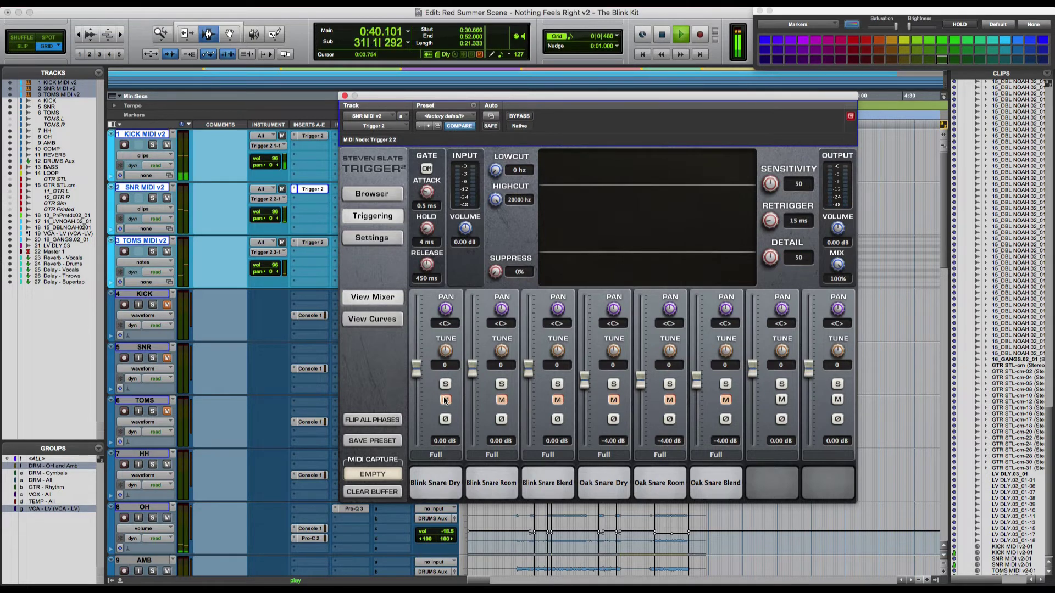
{"action": "left_click", "coordinate": [614, 400]}
{"action": "left_click", "coordinate": [669, 400]}
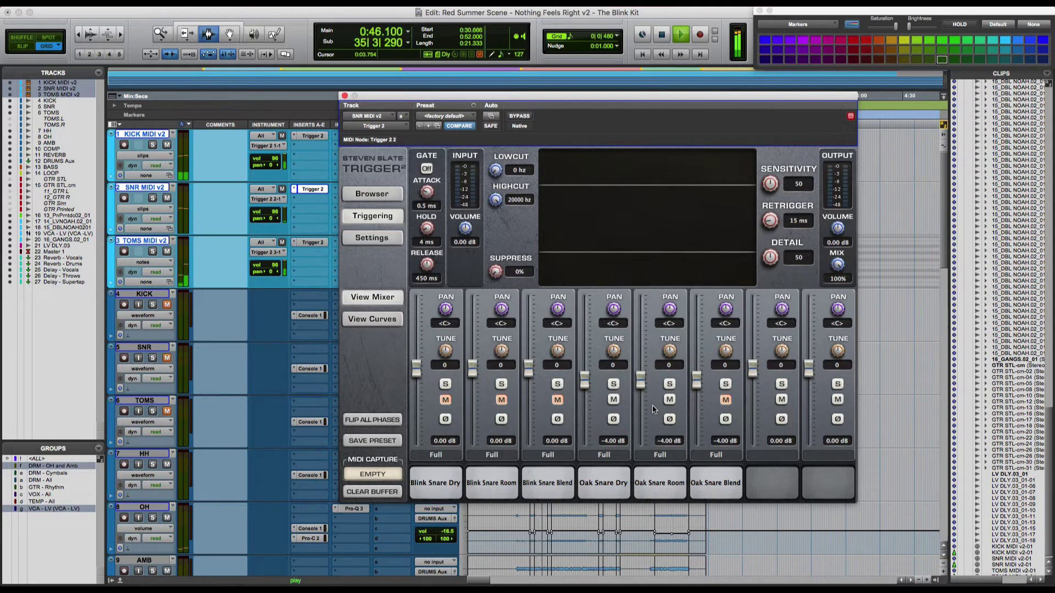
{"action": "key", "text": "space"}
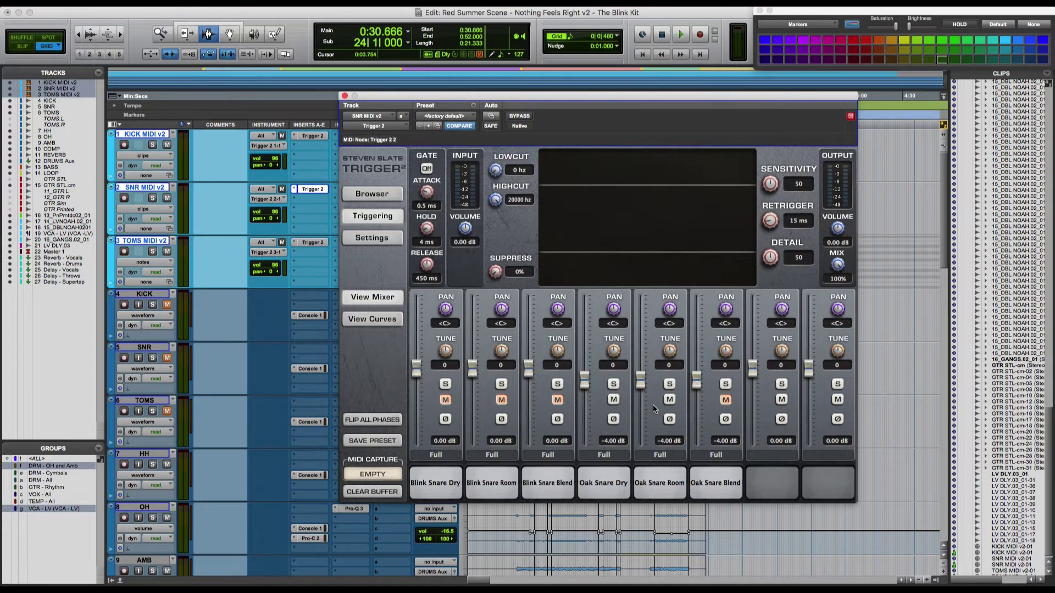
- Solo the TOMS MIDI track and audition the Blink Rack Dry layer alone, raised to about 9 dB
{"action": "left_click", "coordinate": [311, 242]}
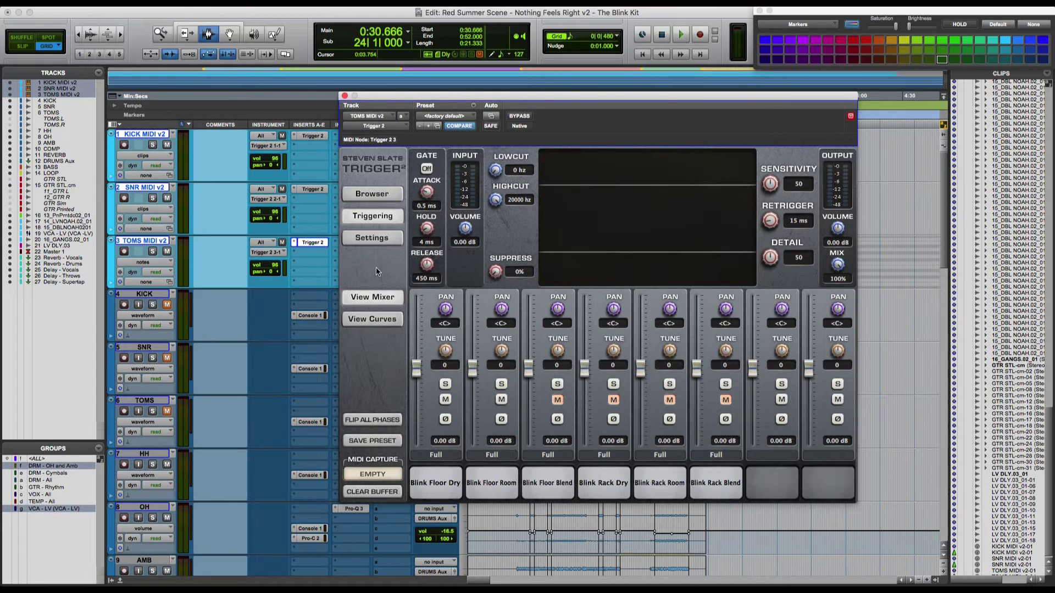
{"action": "left_click", "coordinate": [445, 399]}
{"action": "left_click", "coordinate": [501, 400]}
{"action": "left_click", "coordinate": [613, 400]}
{"action": "key", "text": "space"}
{"action": "left_click_drag", "start_coordinate": [586, 371], "coordinate": [586, 327]}
{"action": "left_click", "coordinate": [153, 251]}
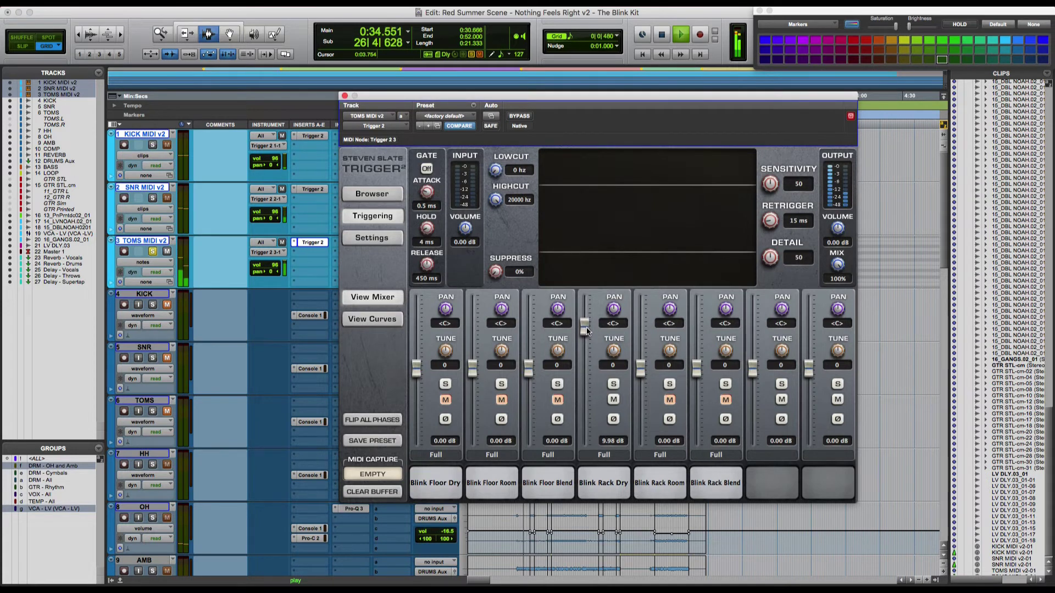
- Audition the Blink Rack Room and Rack Blend layers one at a time with boosted levels
{"action": "left_click", "coordinate": [614, 400]}
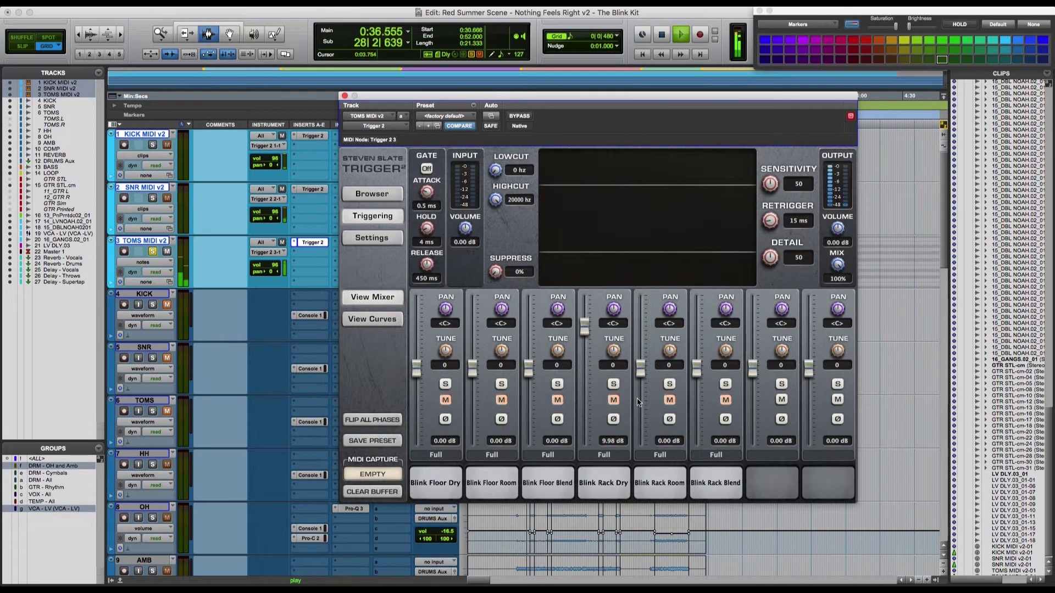
{"action": "left_click", "coordinate": [669, 400]}
{"action": "left_click_drag", "start_coordinate": [641, 369], "coordinate": [641, 311]}
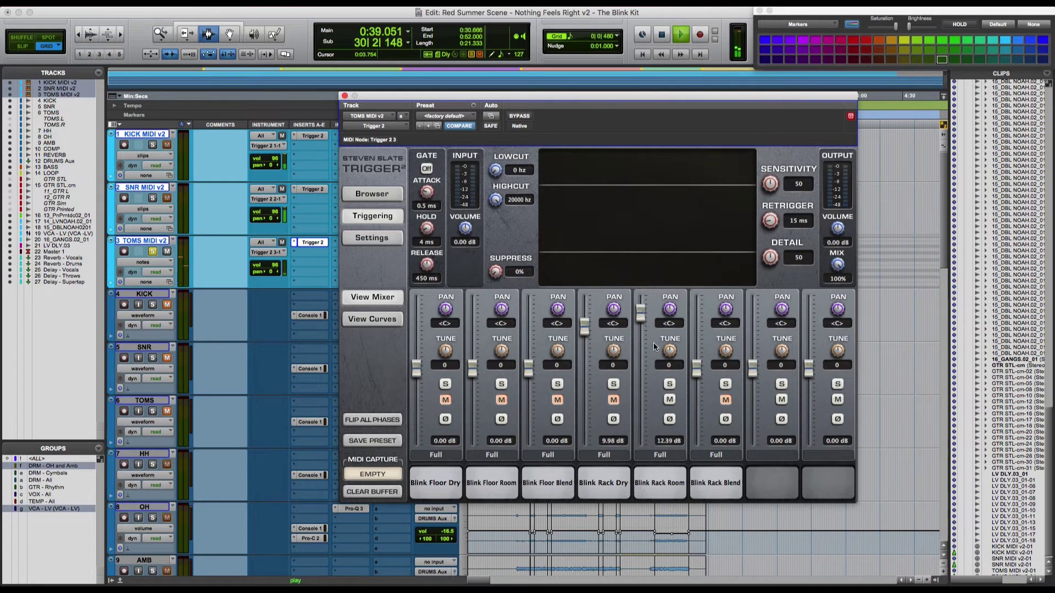
{"action": "left_click", "coordinate": [670, 400]}
{"action": "left_click", "coordinate": [725, 400]}
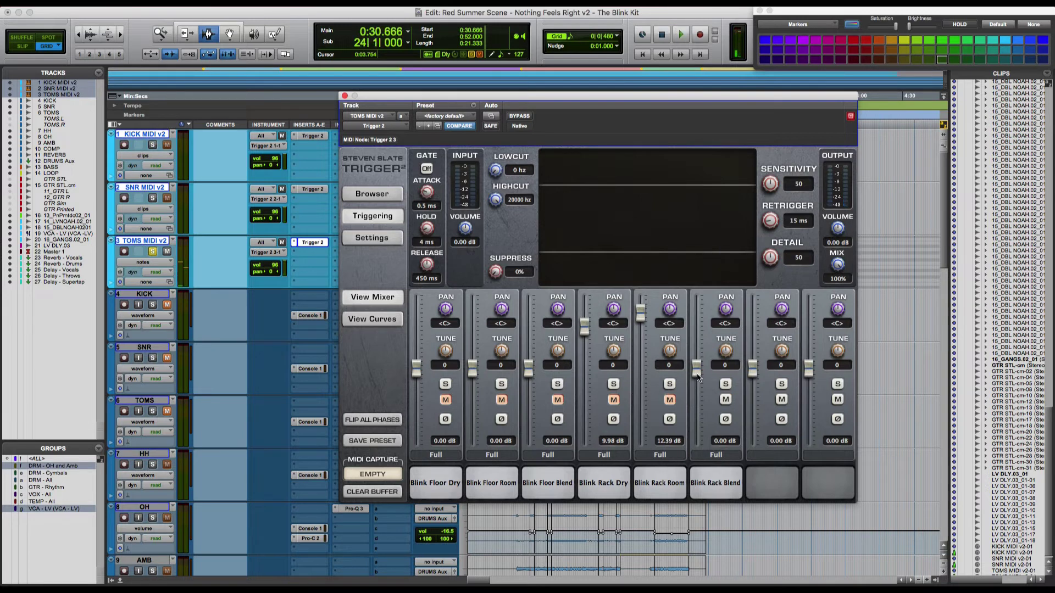
{"action": "left_click_drag", "start_coordinate": [697, 372], "coordinate": [698, 330]}
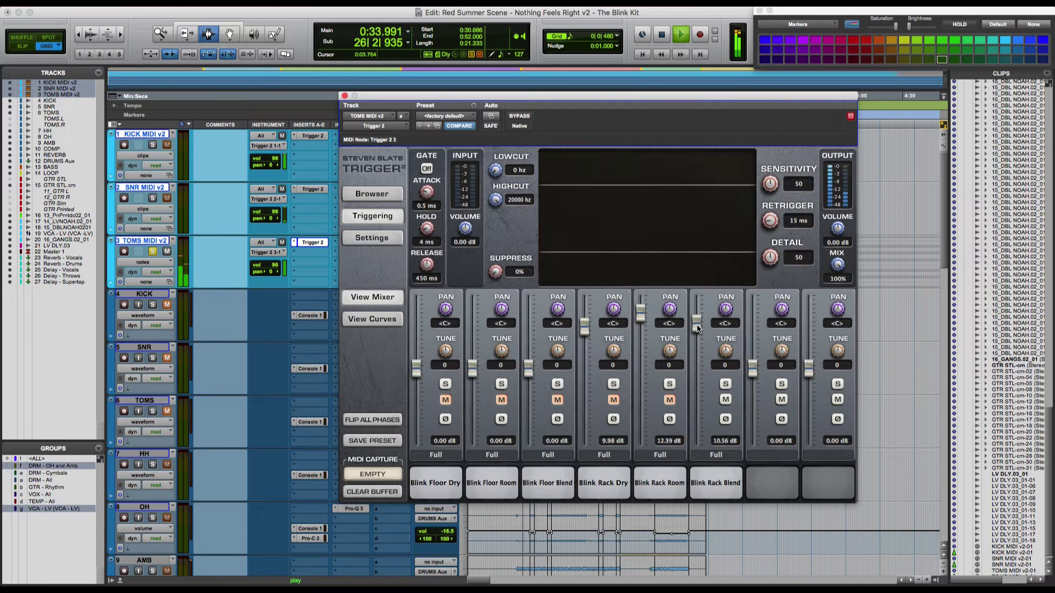
- Stop playback and reset the Rack Blend, Room and Dry levels to 0 dB
{"action": "key", "text": "space"}
{"action": "left_click", "coordinate": [697, 328], "text": "alt"}
{"action": "left_click", "coordinate": [642, 313], "text": "alt"}
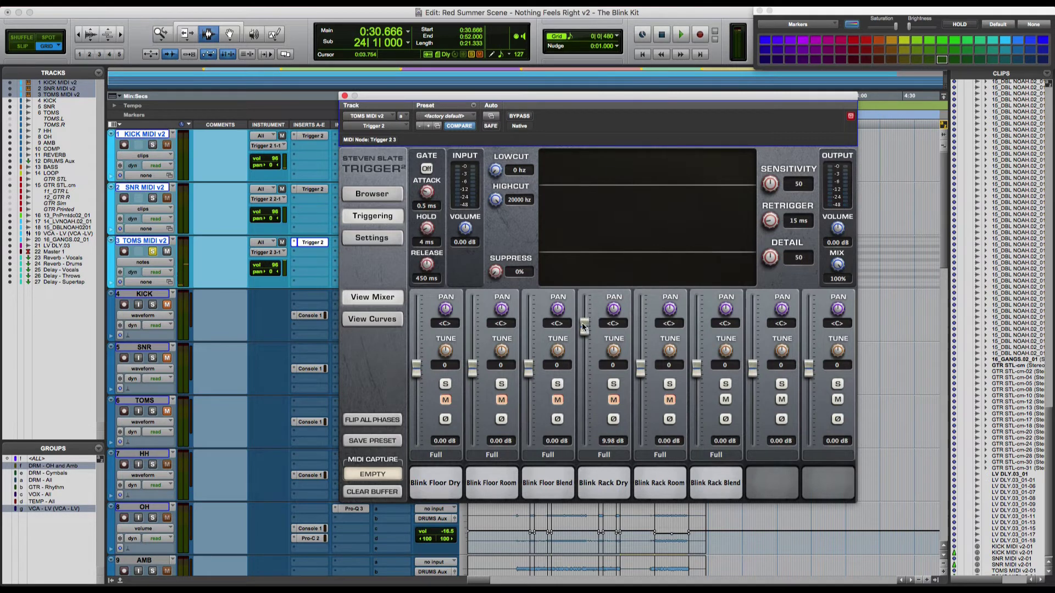
{"action": "left_click", "coordinate": [584, 328], "text": "alt"}
{"action": "left_click", "coordinate": [613, 400]}
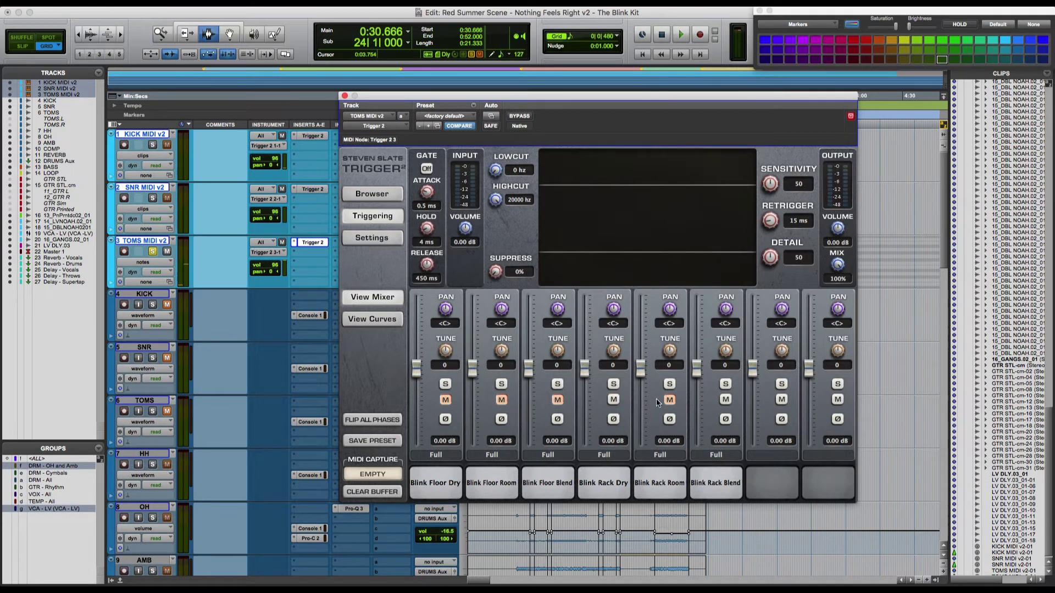
{"action": "left_click", "coordinate": [725, 400]}
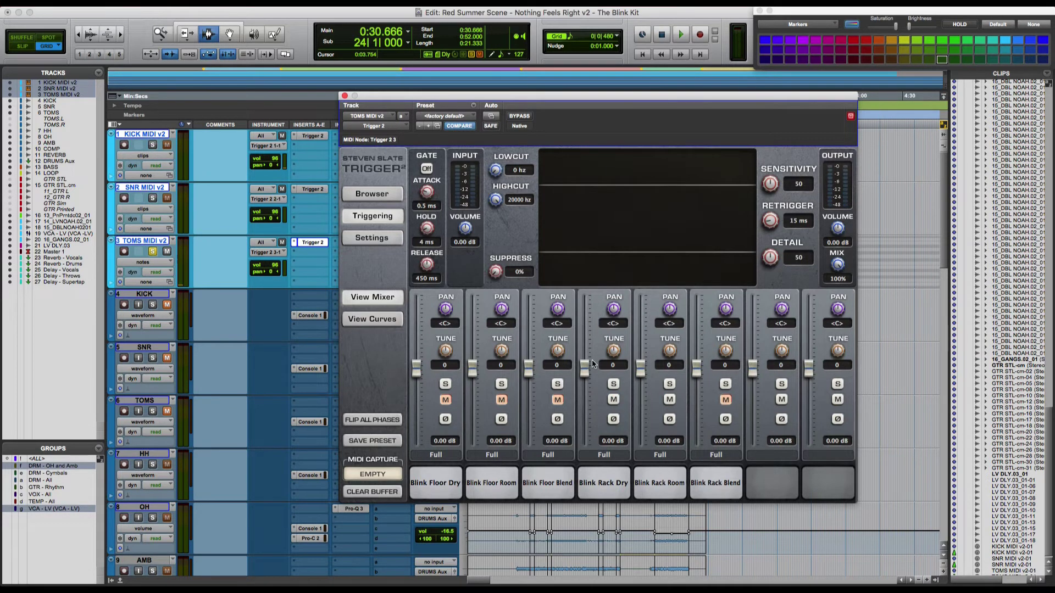
- Play the session with the KICK, SNR and TOMS MIDI tracks soloed together
{"action": "left_click", "coordinate": [153, 251]}
{"action": "key", "text": "space"}
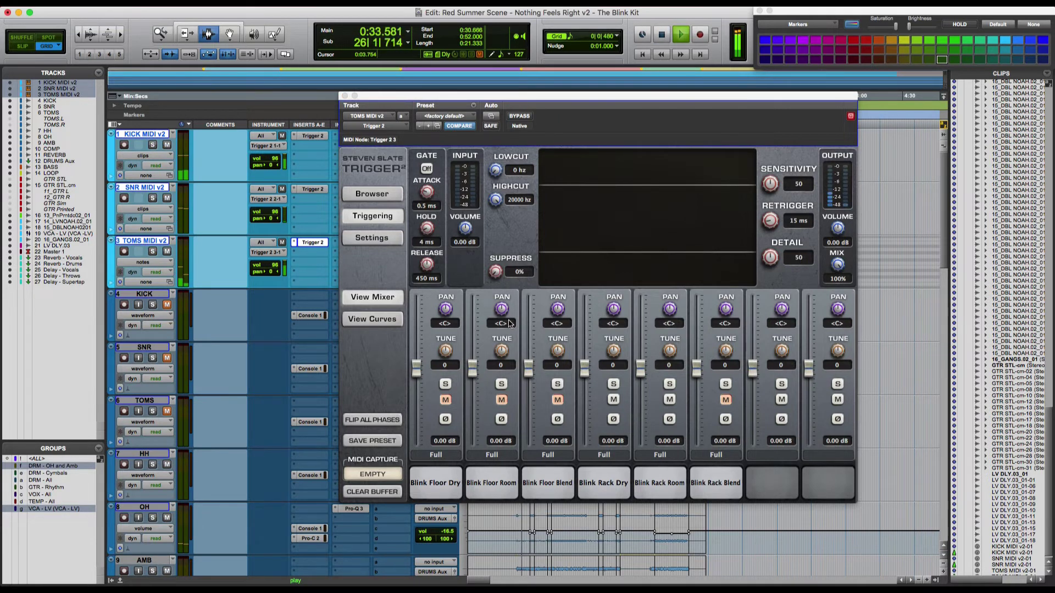
{"action": "left_click", "coordinate": [153, 251]}
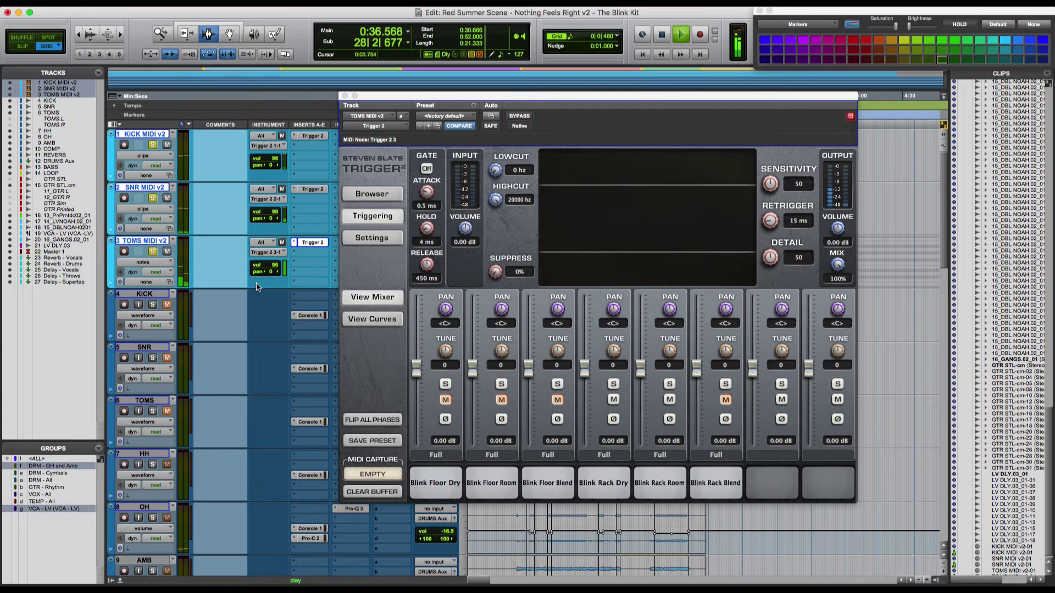
{"action": "key", "text": "space"}
{"action": "left_click", "coordinate": [614, 401]}
- Play the Blink Floor Dry and Floor Room layers with the TOMS track unsoloed
{"action": "left_click", "coordinate": [670, 400]}
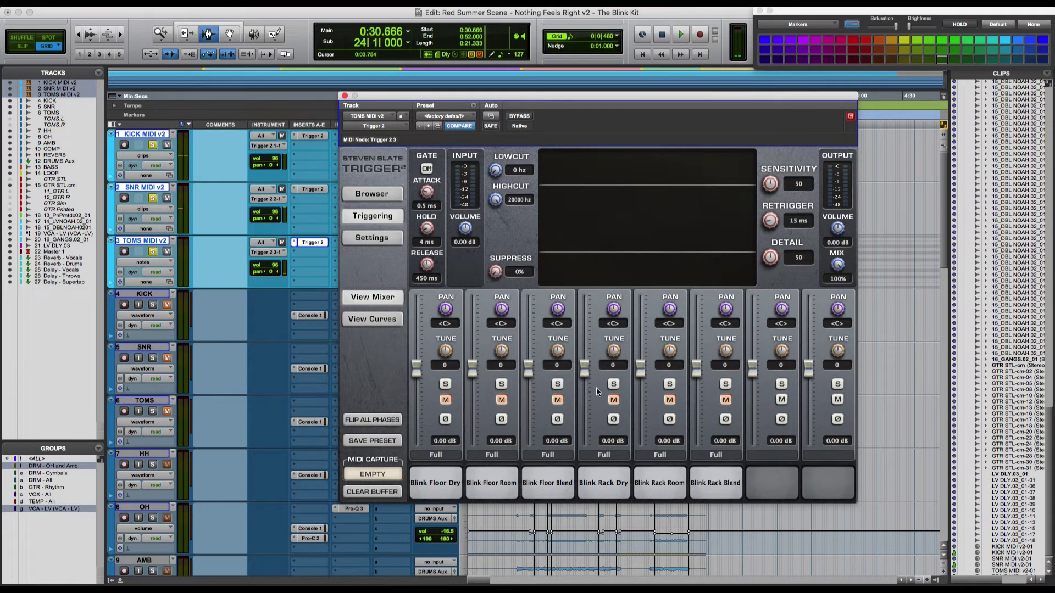
{"action": "left_click", "coordinate": [446, 400]}
{"action": "left_click", "coordinate": [501, 400]}
{"action": "key", "text": "space"}
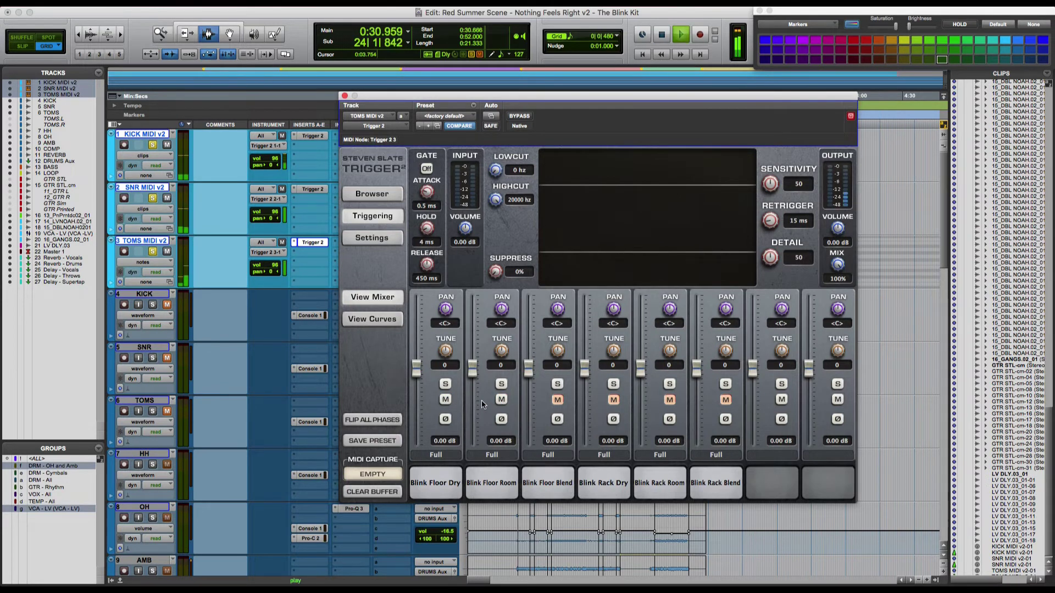
{"action": "left_click", "coordinate": [153, 252]}
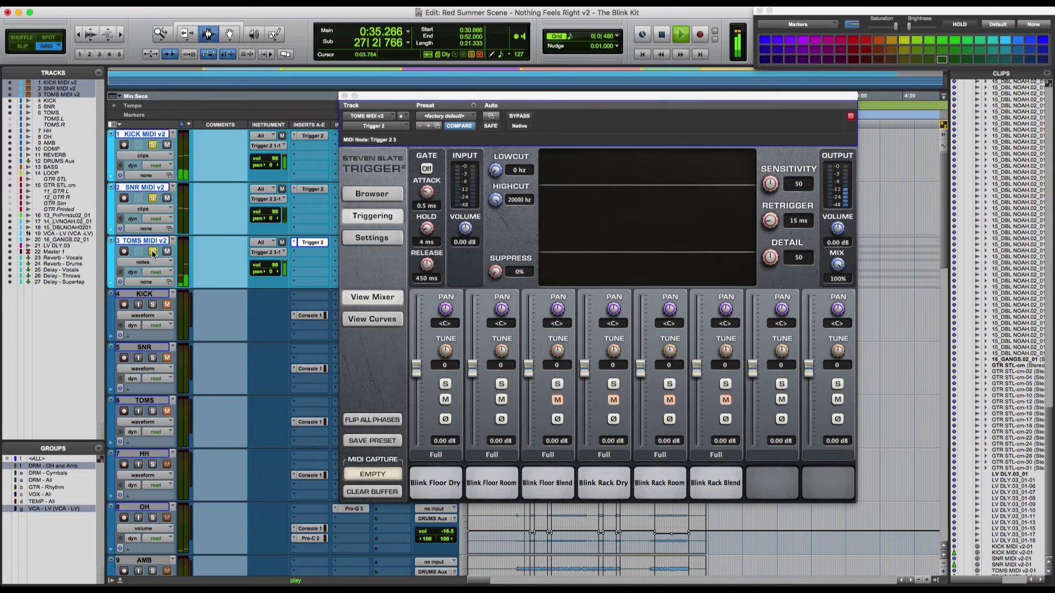
- Close the Trigger plugin window, stop playback and switch to the Blink Kit web page
{"action": "left_click", "coordinate": [344, 96]}
{"action": "key", "text": "space"}
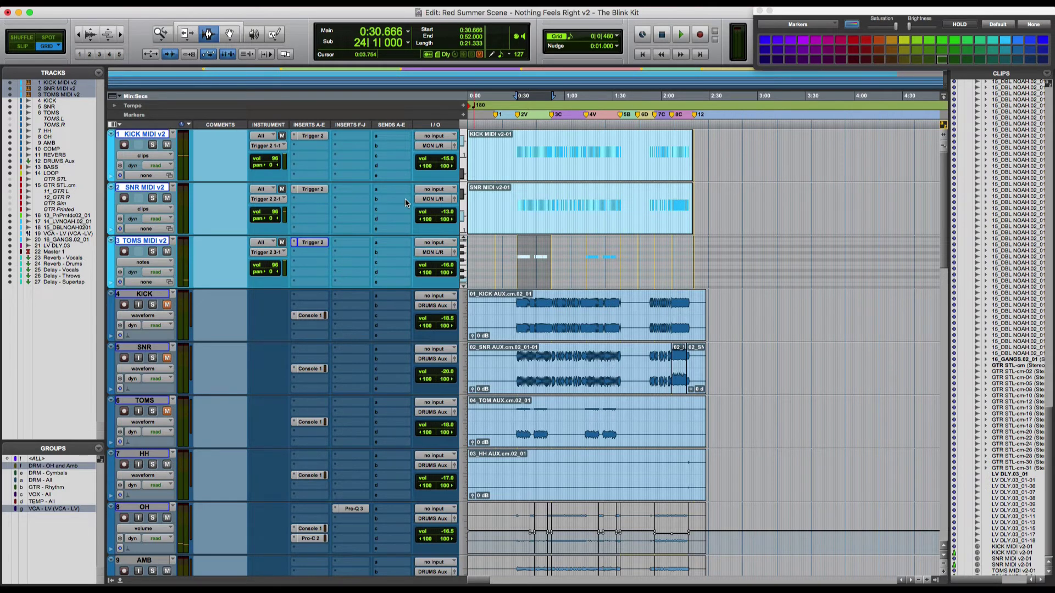
{"action": "key", "text": "super+Tab"}
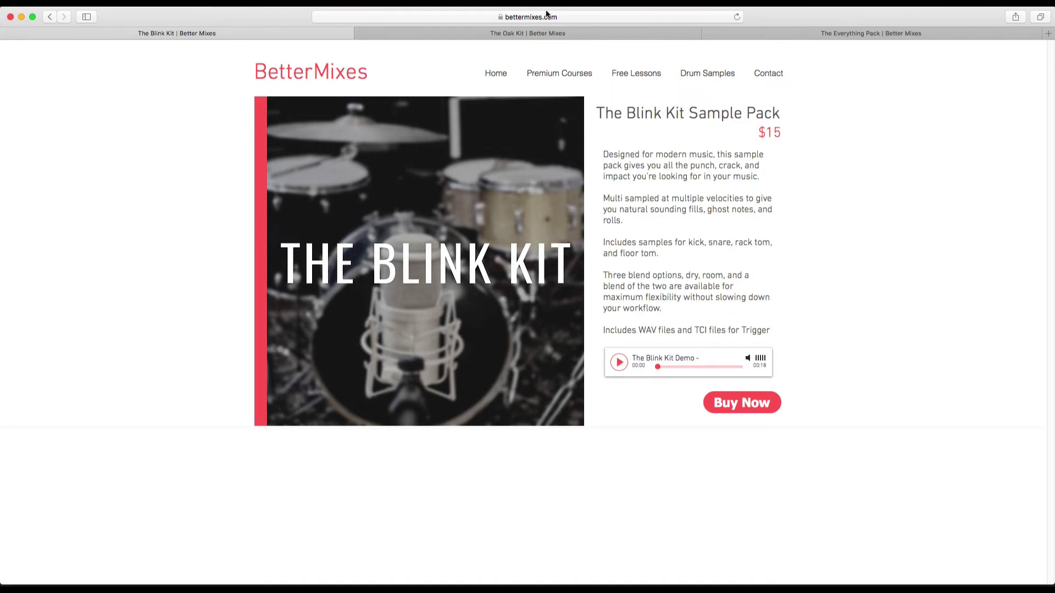
- View the Oak Kit page, then scroll through the Everything Pack page's $50 offer
{"action": "left_click", "coordinate": [543, 33]}
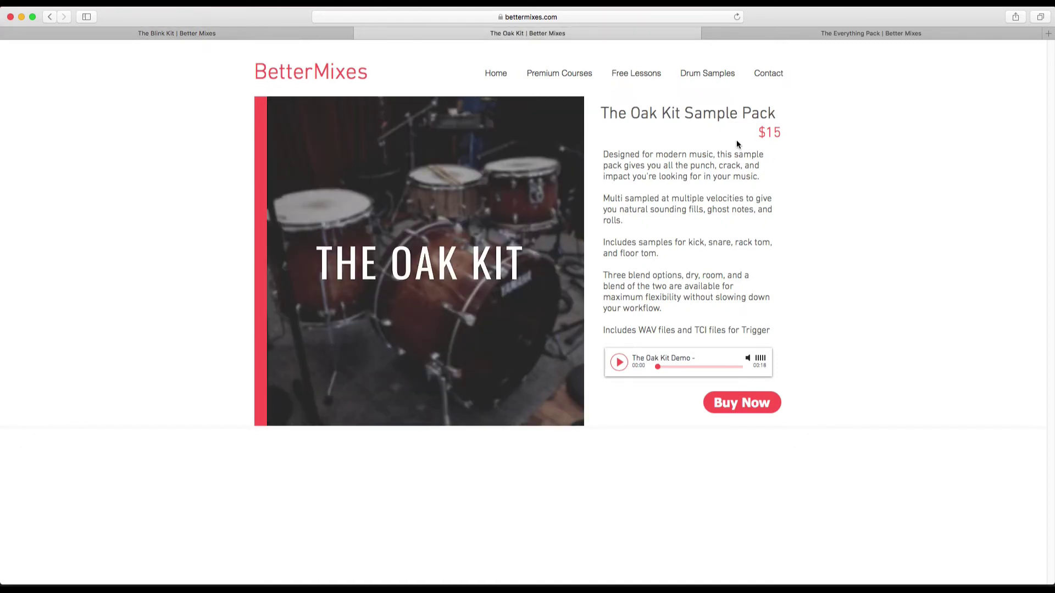
{"action": "left_click", "coordinate": [855, 36]}
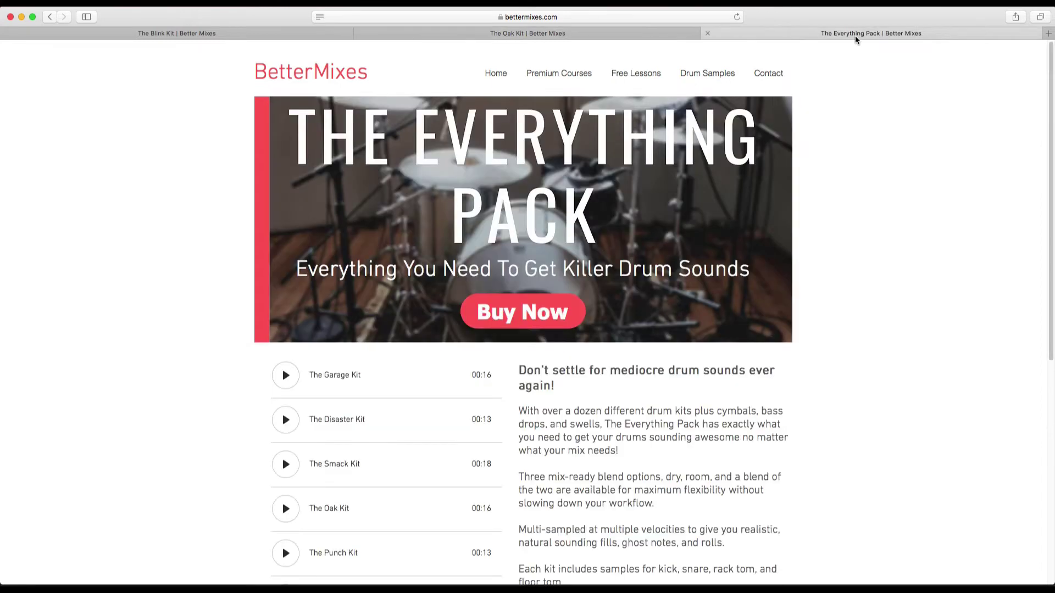
{"action": "scroll", "coordinate": [849, 206], "scroll_direction": "down", "scroll_amount": 4}
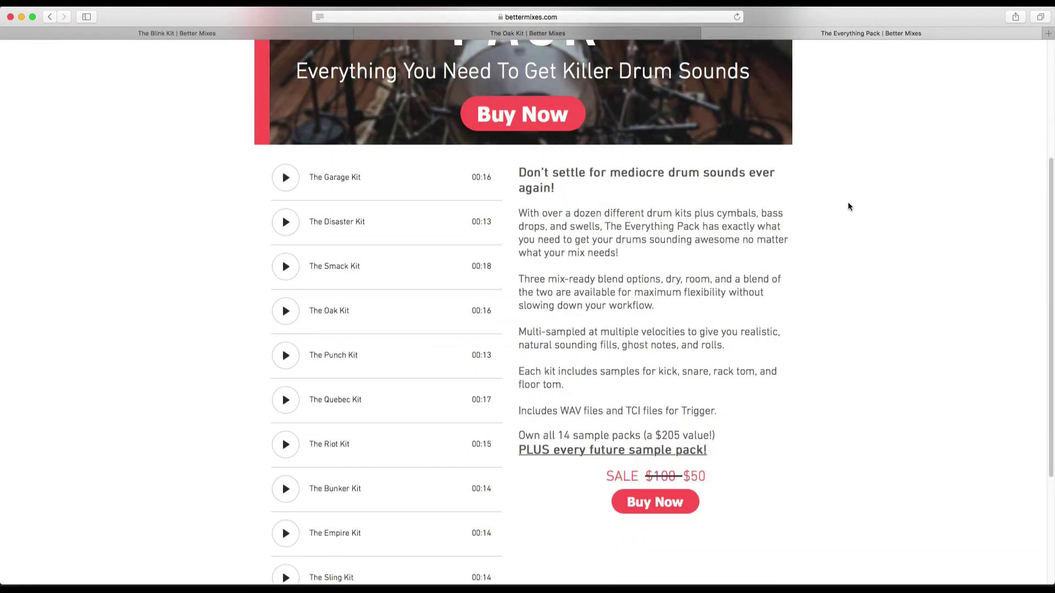
{"action": "scroll", "coordinate": [849, 207], "scroll_direction": "down", "scroll_amount": 3}
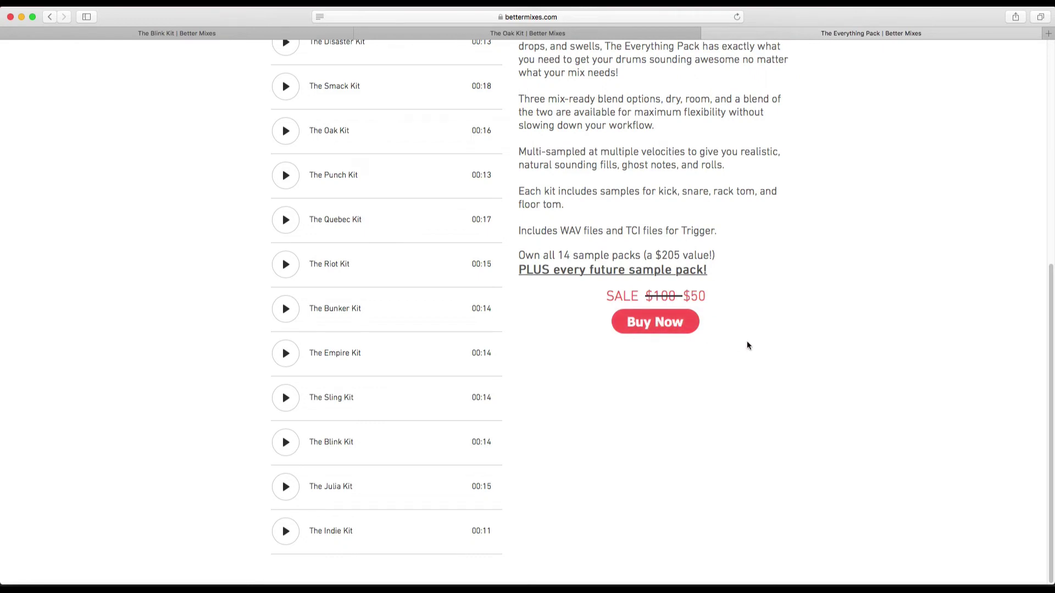
{"action": "scroll", "coordinate": [398, 334], "scroll_direction": "up", "scroll_amount": 6}
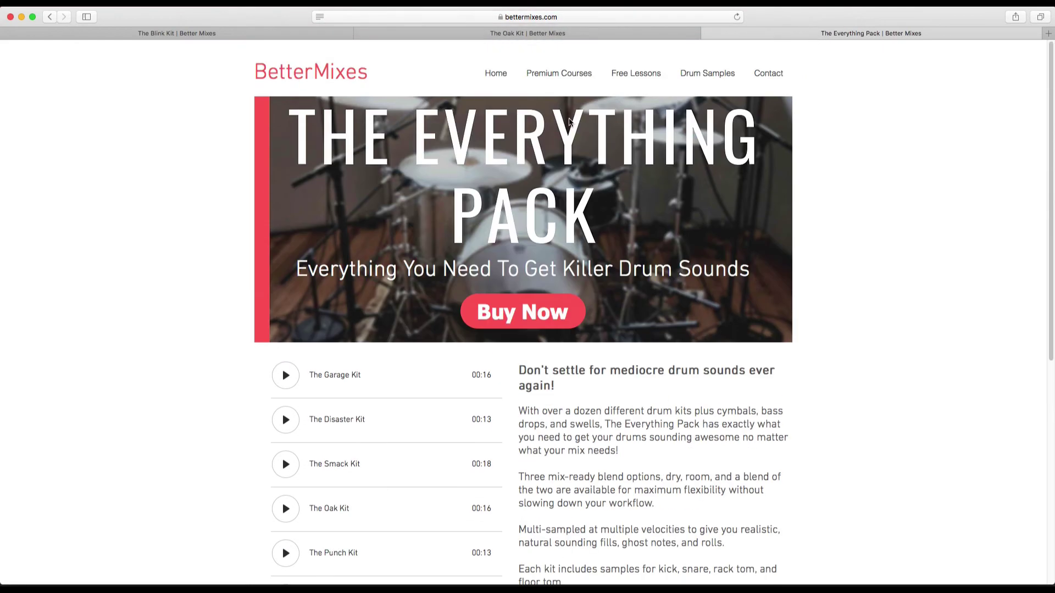
- Browse the Drum Samples grid and open The FX Pack product page
{"action": "left_click", "coordinate": [708, 73]}
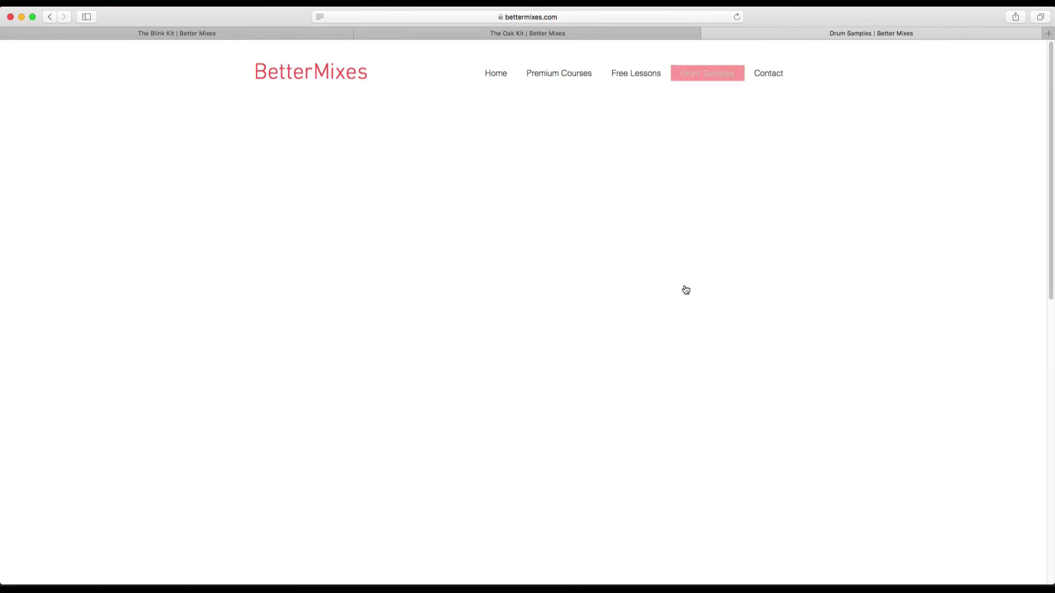
{"action": "scroll", "coordinate": [786, 302], "scroll_direction": "down", "scroll_amount": 8}
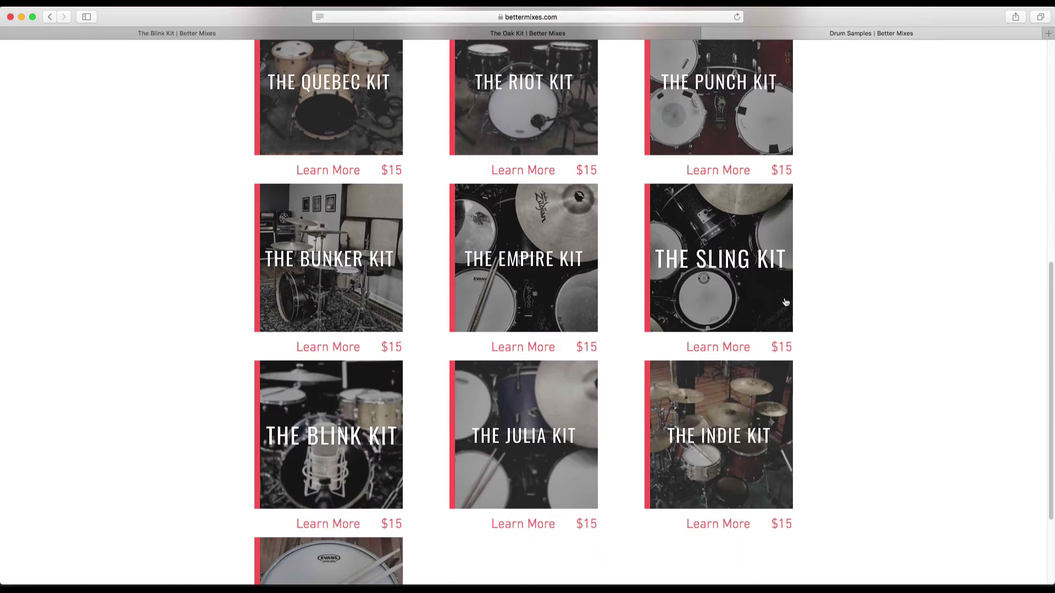
{"action": "scroll", "coordinate": [786, 303], "scroll_direction": "down", "scroll_amount": 3}
{"action": "left_click", "coordinate": [320, 441]}
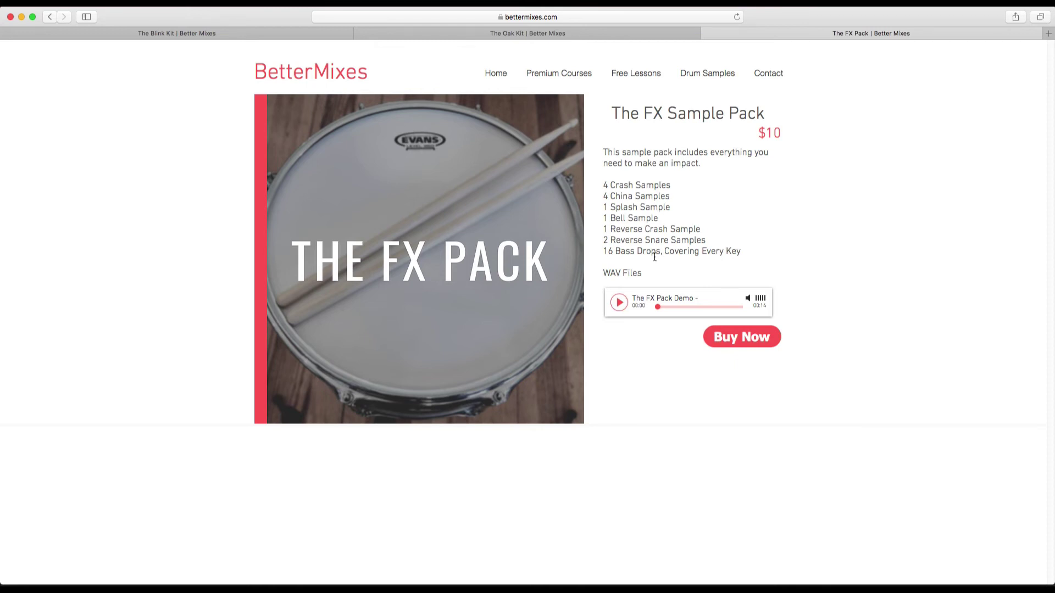
- Revisit the Oak Kit page, then return to the Pro Tools session and start playback
{"action": "key", "text": "ctrl+shift+Tab"}
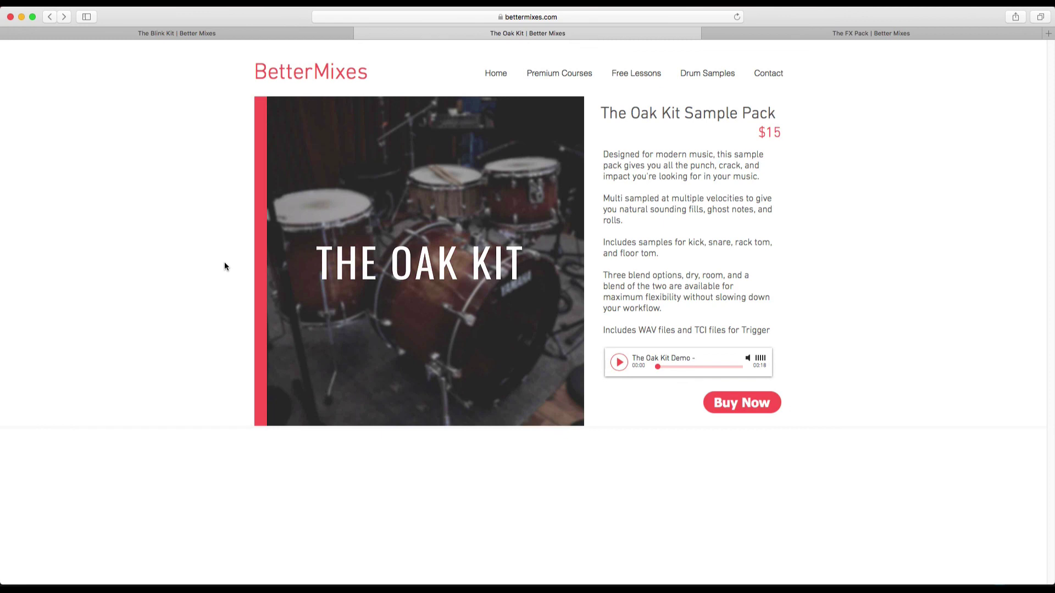
{"action": "key", "text": "super+Tab"}
{"action": "key", "text": "super+Tab"}
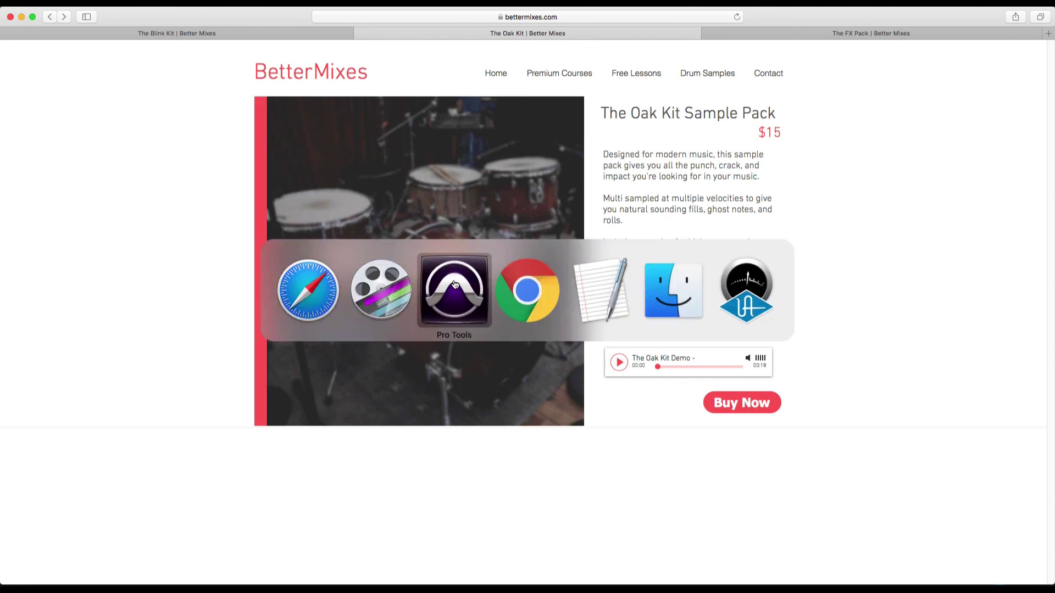
{"action": "key", "text": "space"}
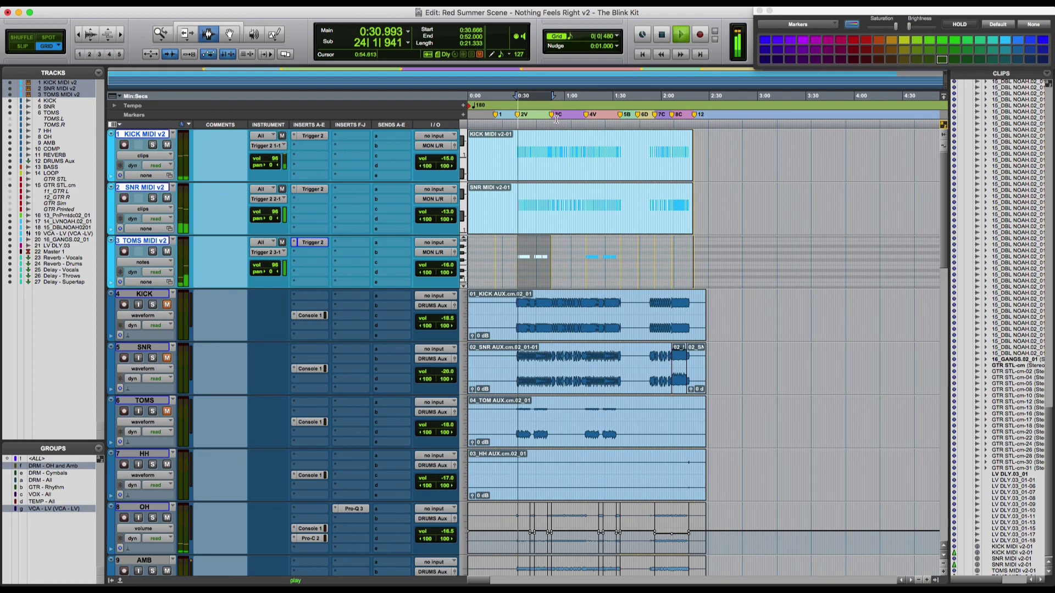